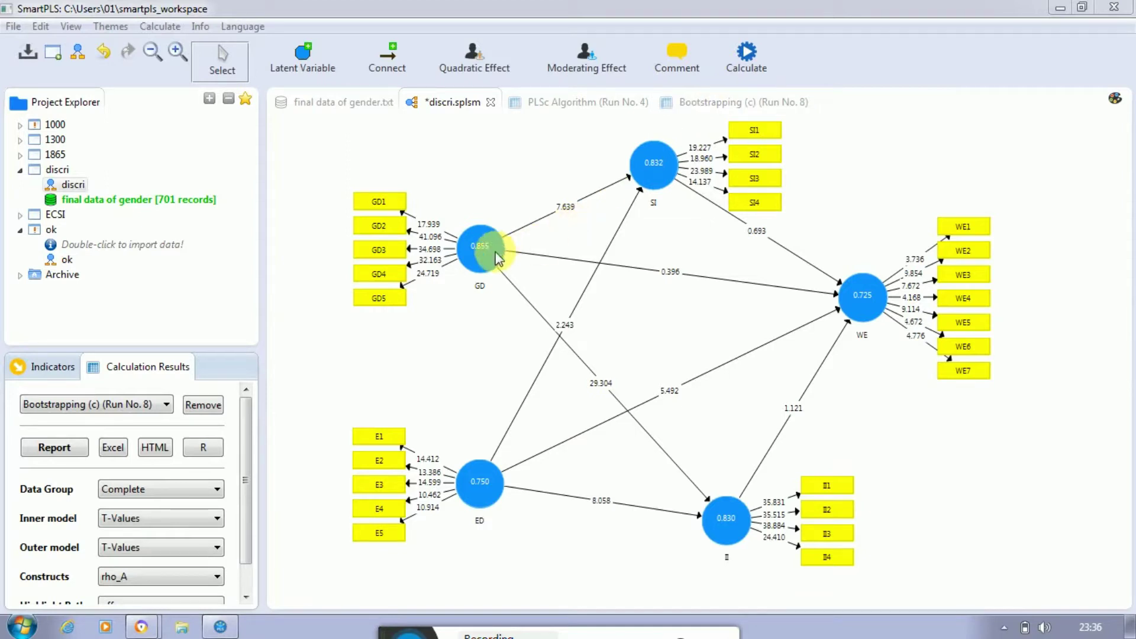
# Examine the outer loadings and the construct reliability and validity table in the PLSc Algorithm (Run No. 4) results.
pyautogui.click(589, 104)
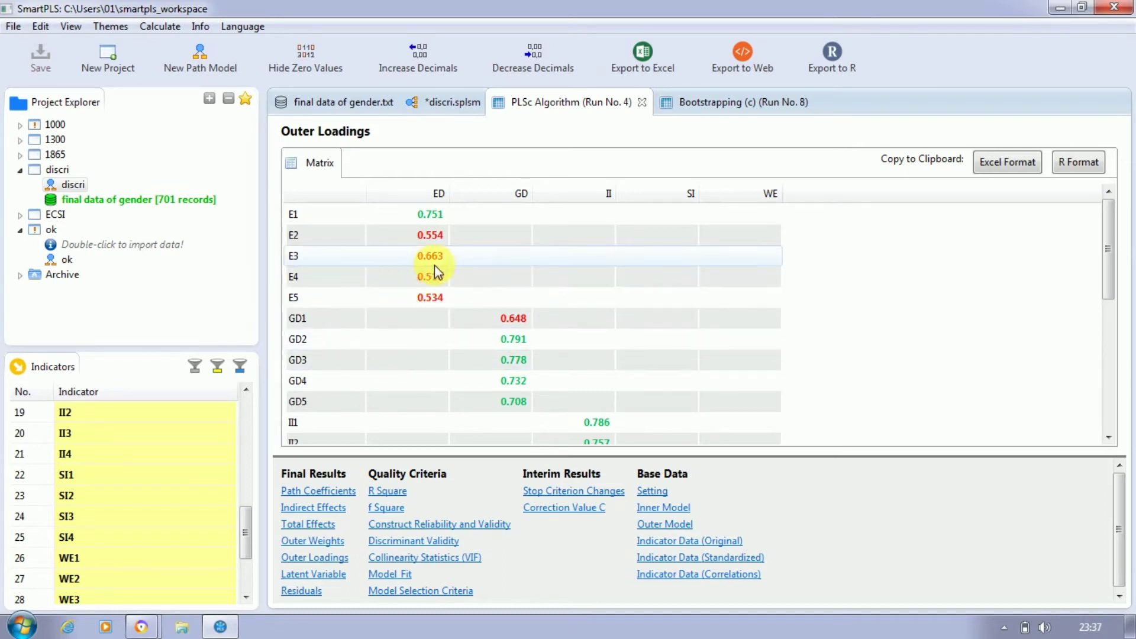
pyautogui.click(418, 525)
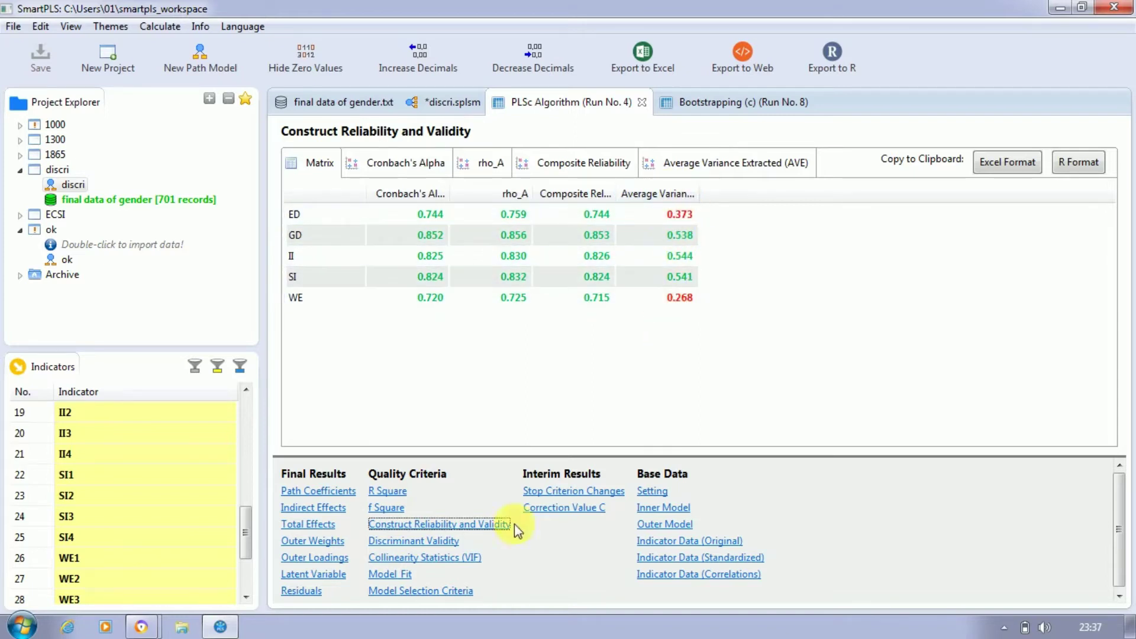
# Examine the outer loadings of all indicators, from E1 to WE7, in the Bootstrapping (Run No. 8) results.
pyautogui.click(691, 102)
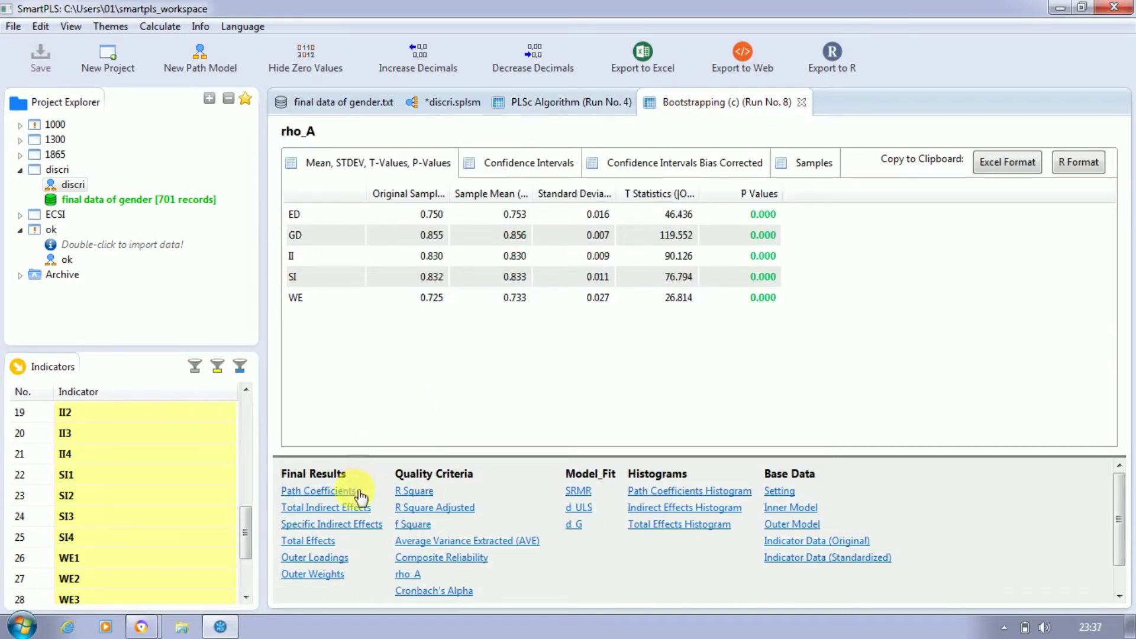
pyautogui.click(327, 558)
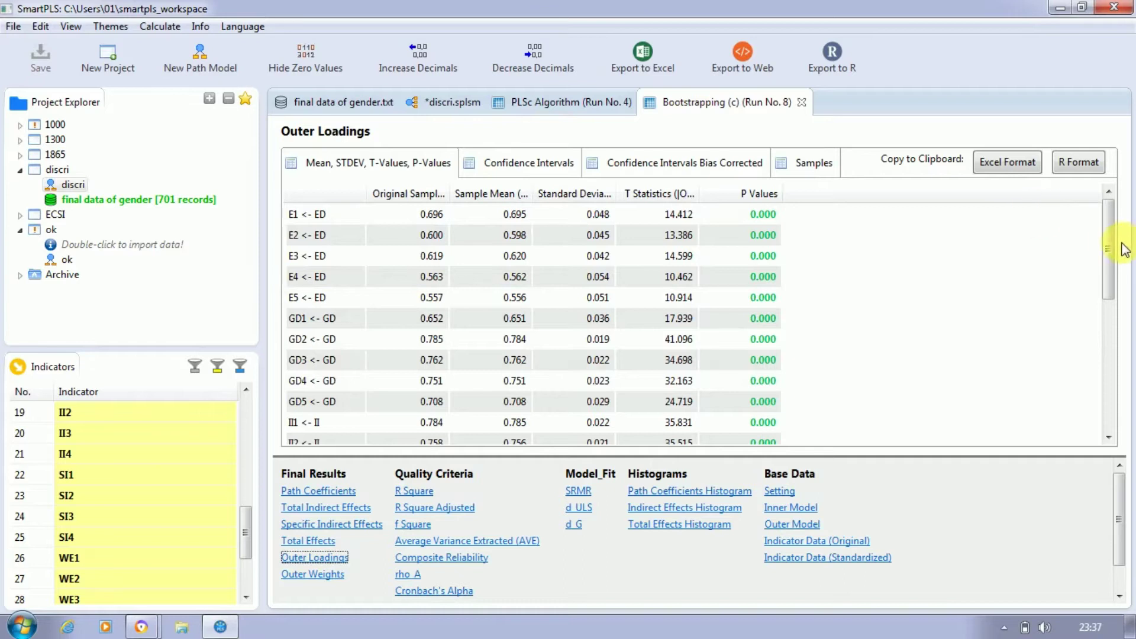
pyautogui.moveTo(1106, 239); pyautogui.dragTo(1124, 176)
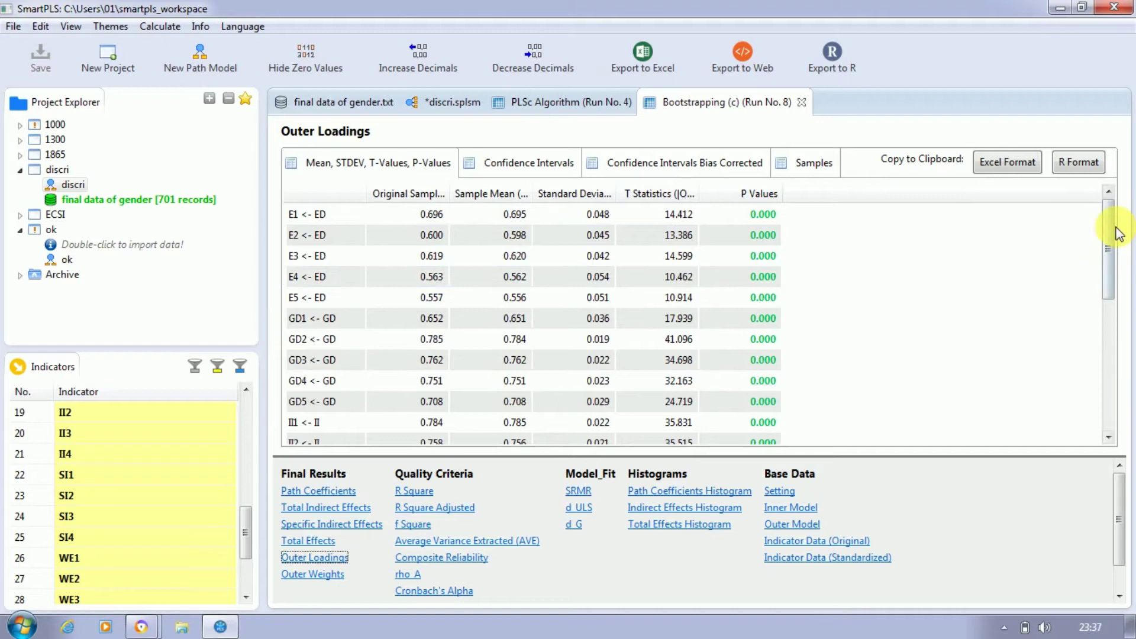
pyautogui.moveTo(1108, 240); pyautogui.dragTo(1122, 383)
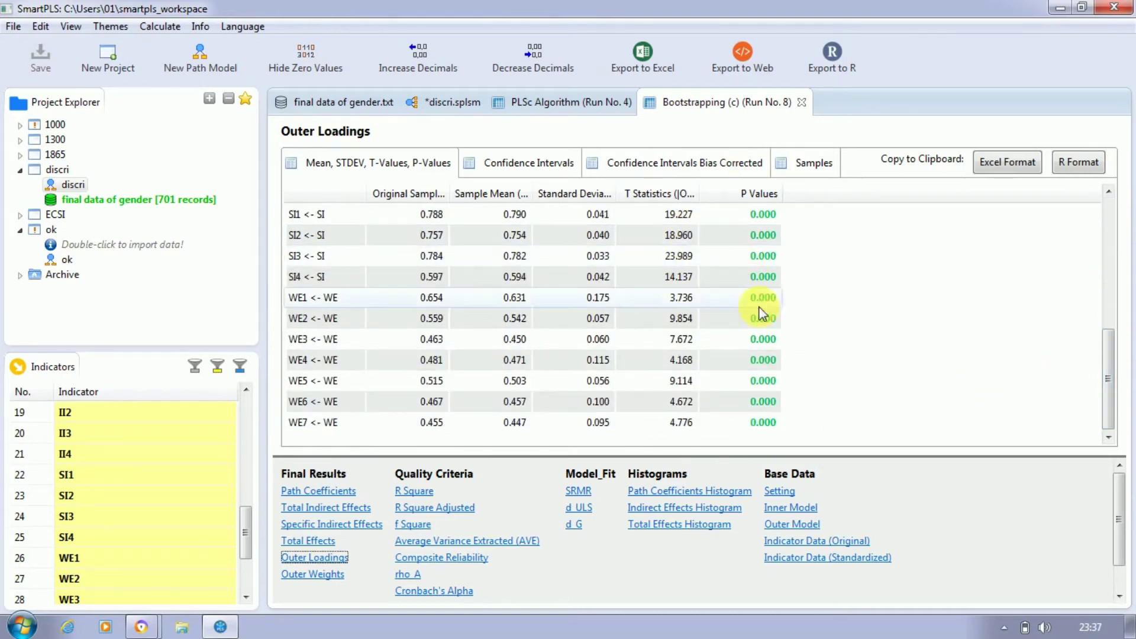
pyautogui.moveTo(1106, 406); pyautogui.dragTo(1116, 239)
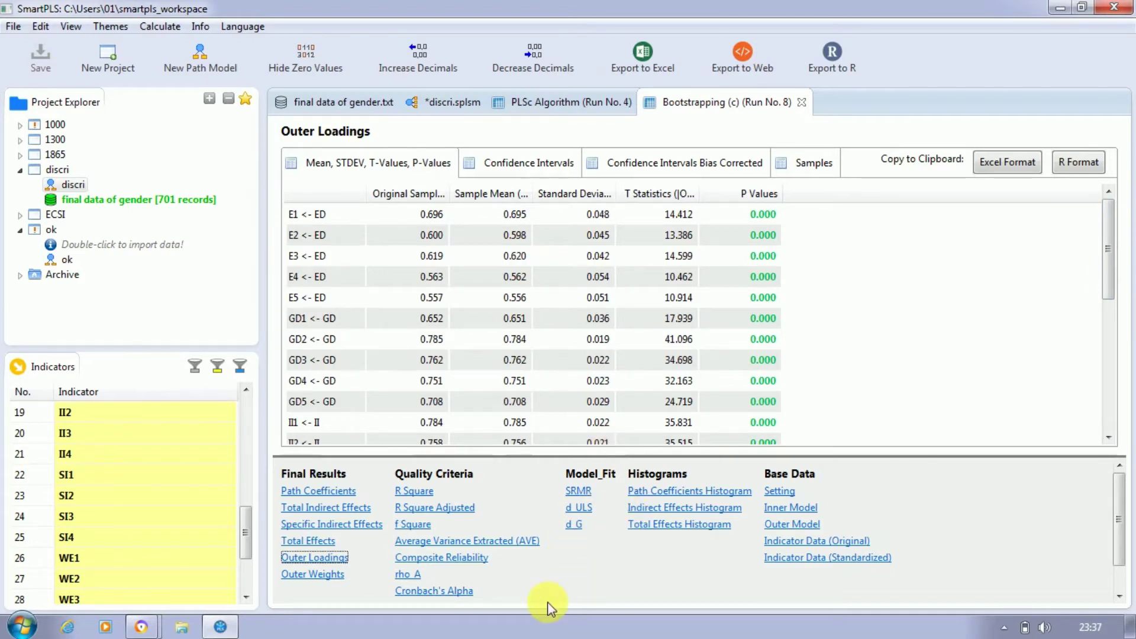
# Look through the bootstrapped average variance extracted, composite reliability, rho_A and Cronbach's Alpha tables.
pyautogui.click(473, 541)
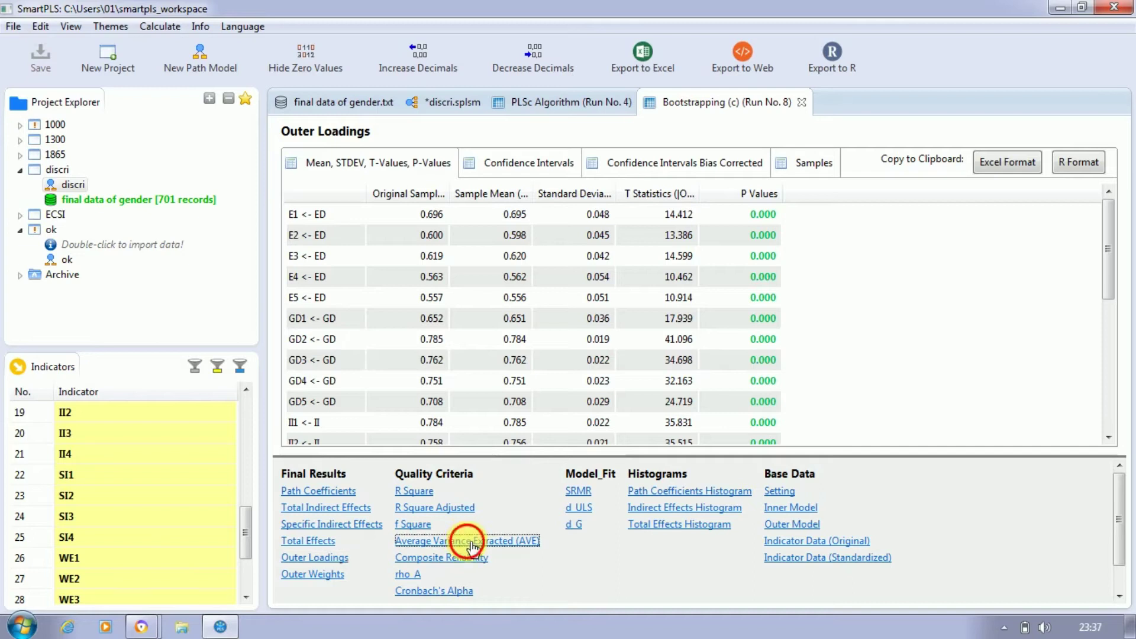
pyautogui.click(442, 558)
pyautogui.click(407, 575)
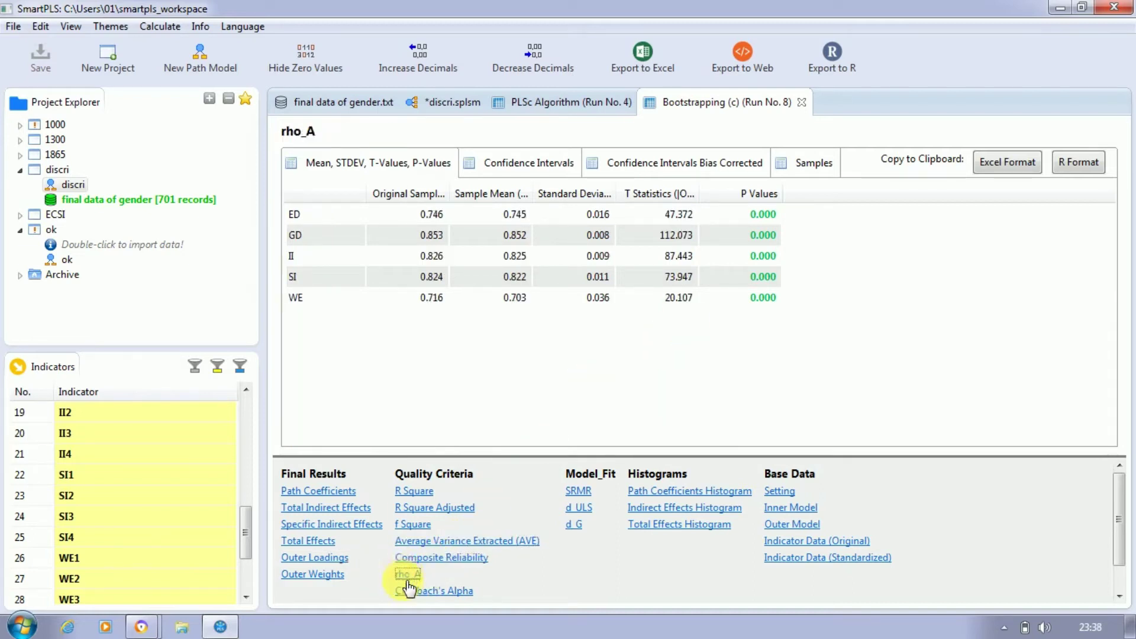
pyautogui.click(414, 592)
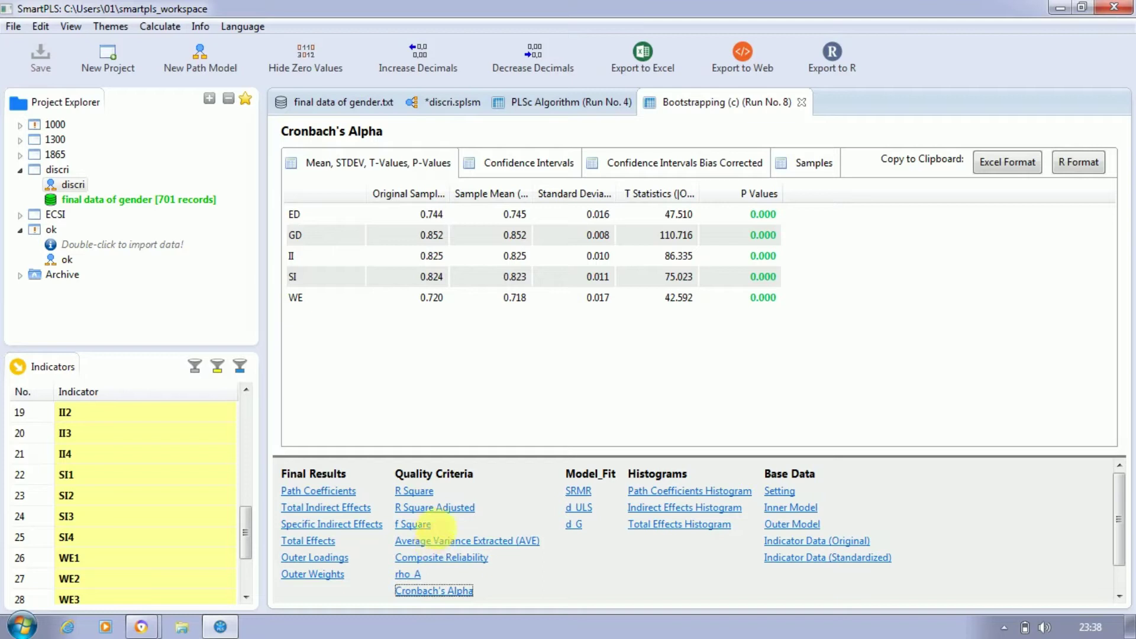
# Recheck the bootstrapped outer loadings and compare the average variance extracted between the bootstrapping and PLSc Algorithm results.
pyautogui.click(337, 558)
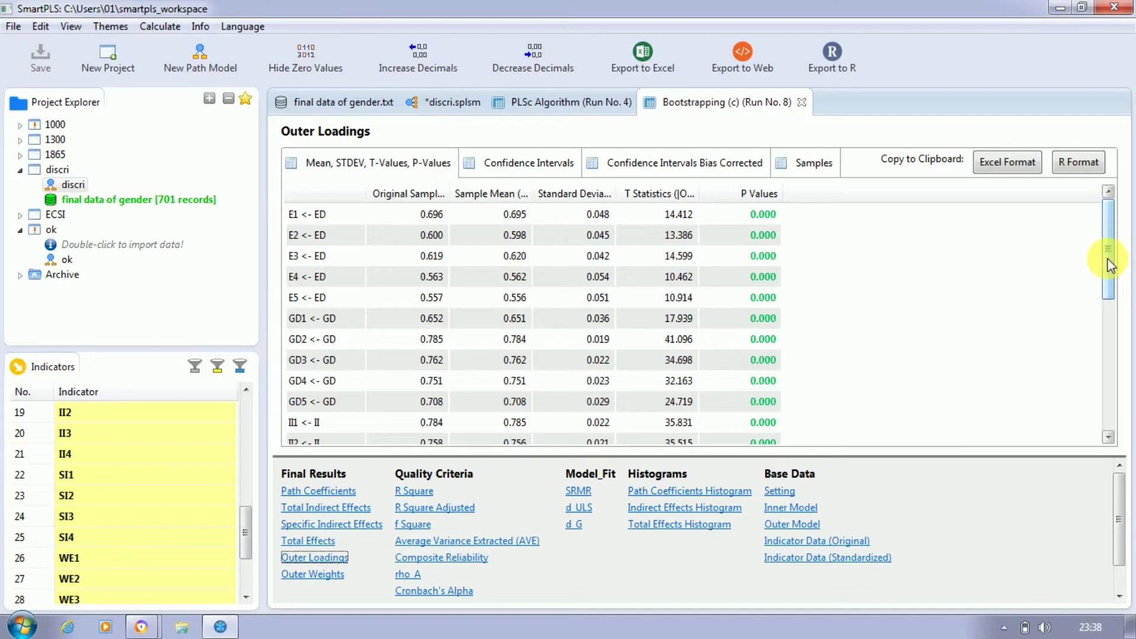
pyautogui.moveTo(1109, 265); pyautogui.dragTo(1098, 165)
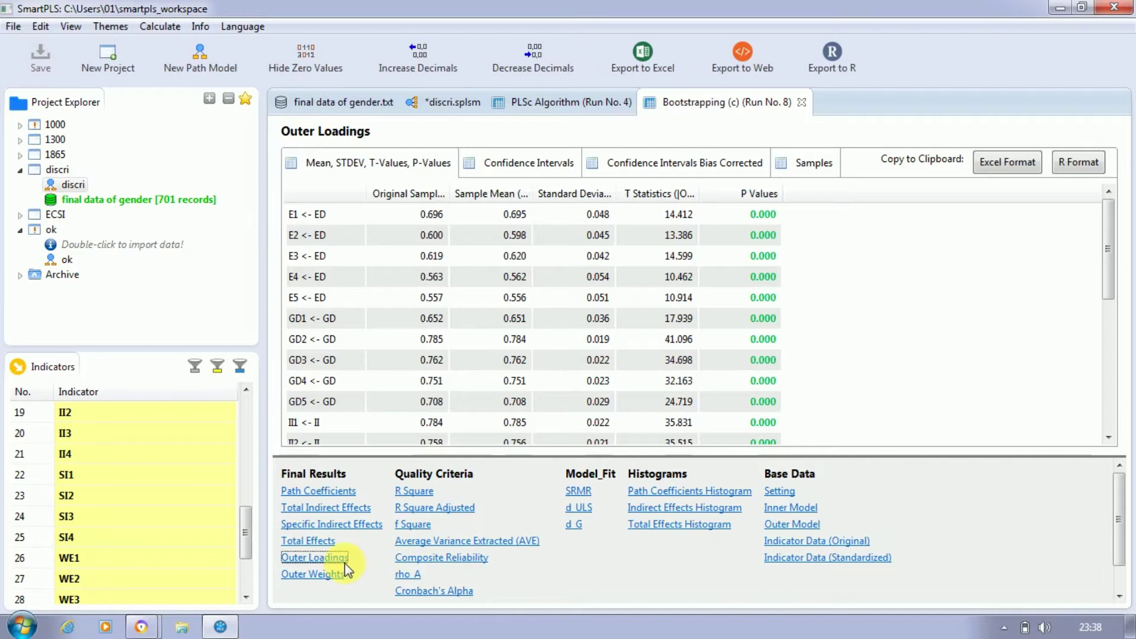
pyautogui.click(436, 542)
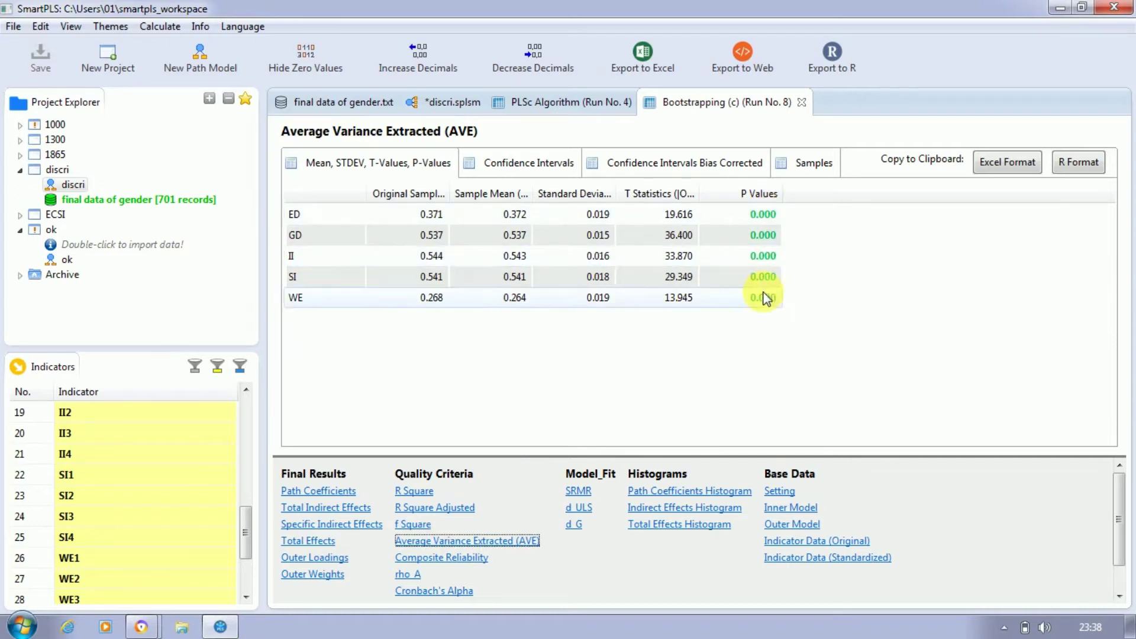
pyautogui.click(547, 116)
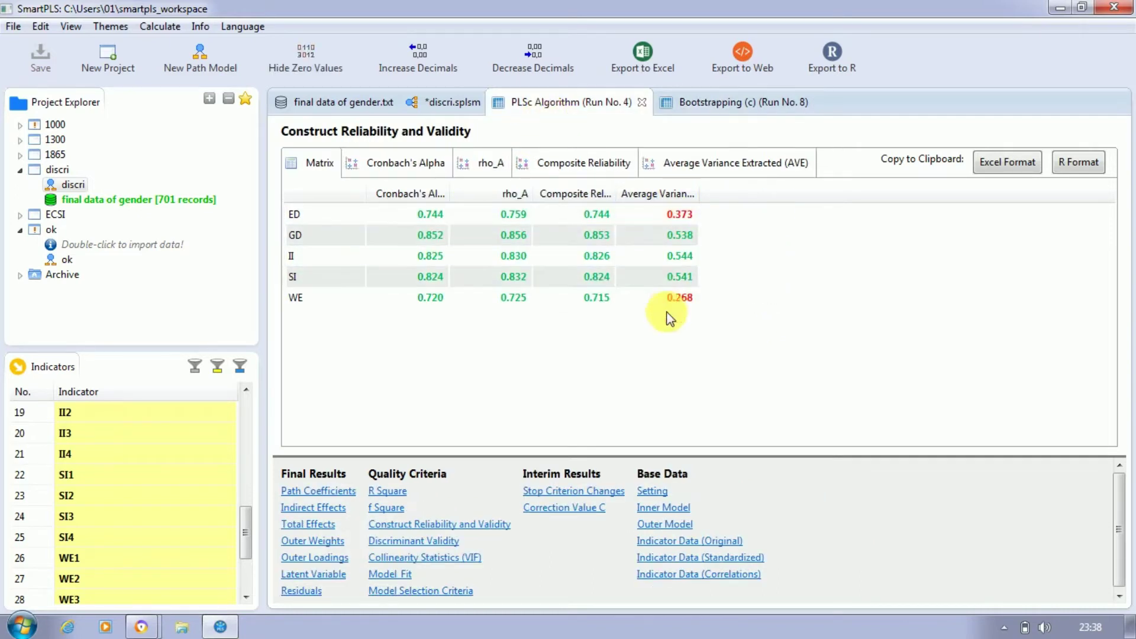
pyautogui.click(697, 101)
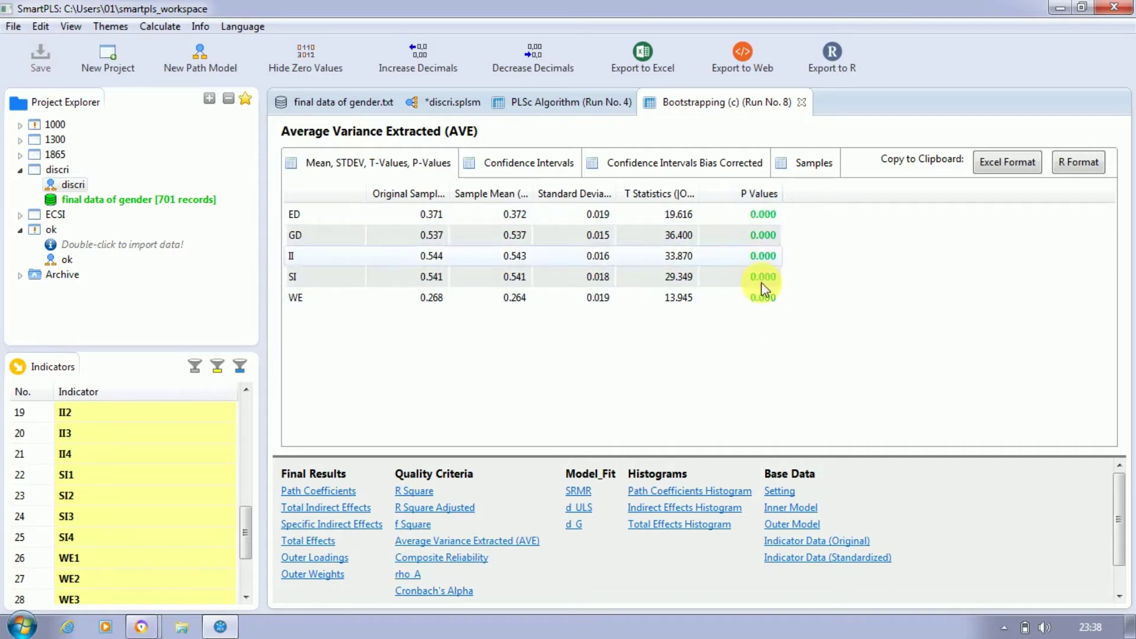
# Review the significance of the bootstrapped composite reliability, rho_A and Cronbach's Alpha, finishing with the average variance extracted.
pyautogui.click(445, 559)
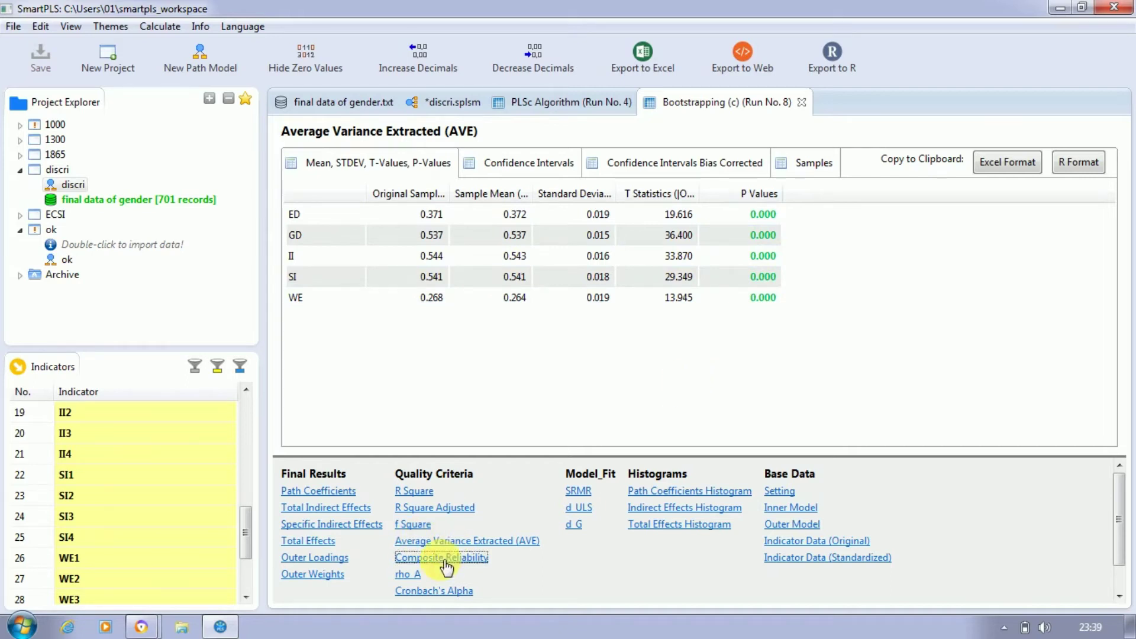
pyautogui.click(411, 578)
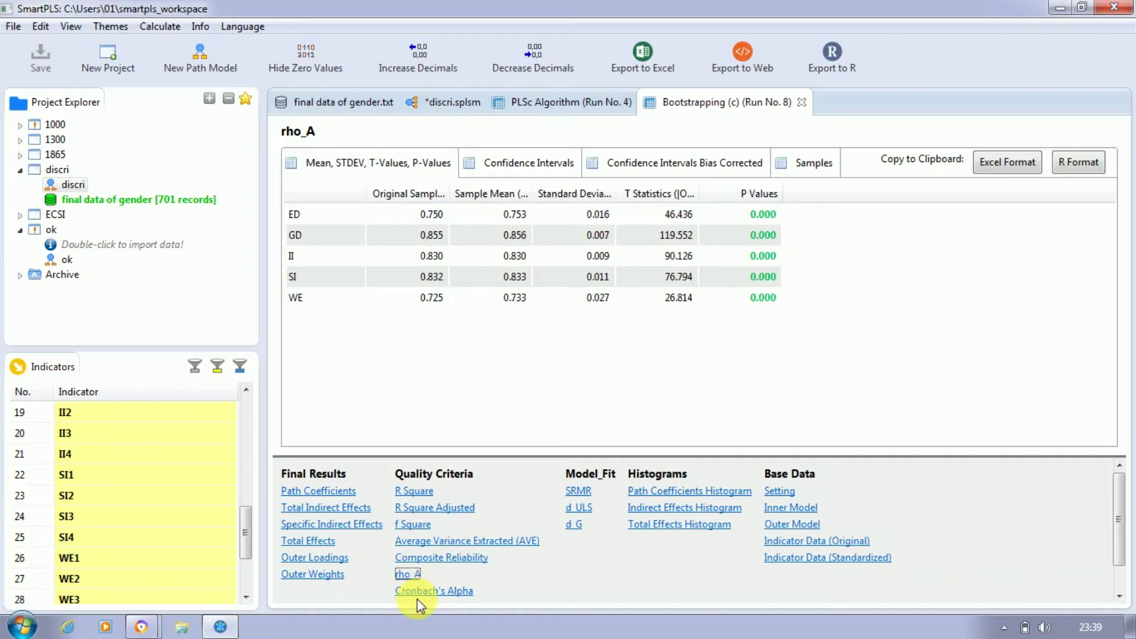
pyautogui.click(434, 591)
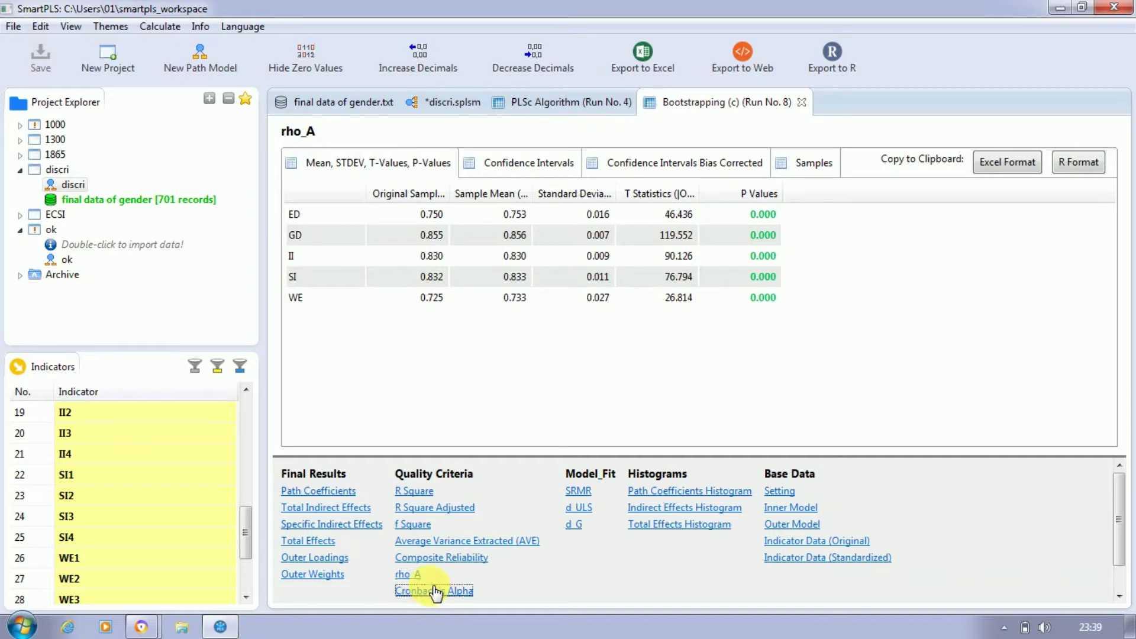
pyautogui.click(459, 559)
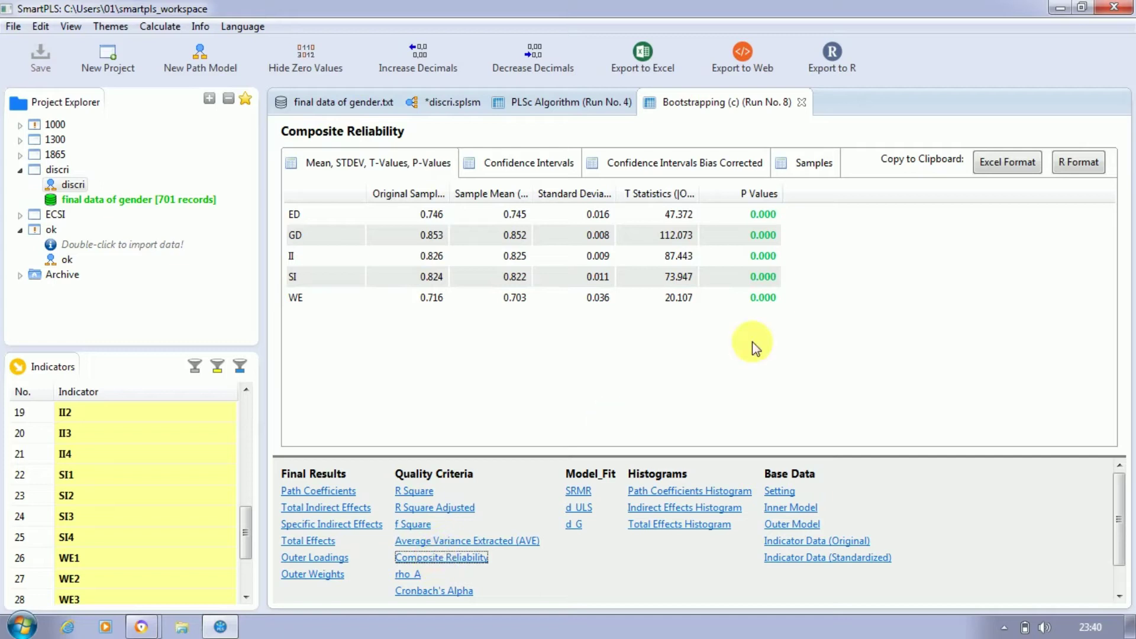
pyautogui.click(470, 542)
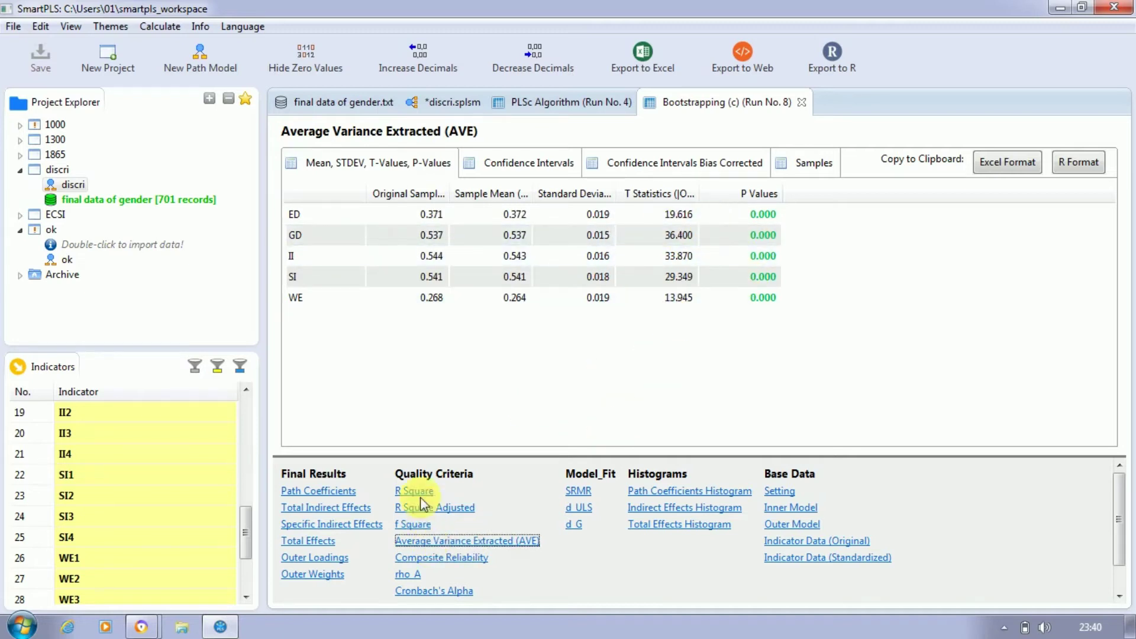
# Compare the path coefficients of the bootstrapping run with the path coefficient matrix of the PLSc Algorithm run.
pyautogui.click(345, 493)
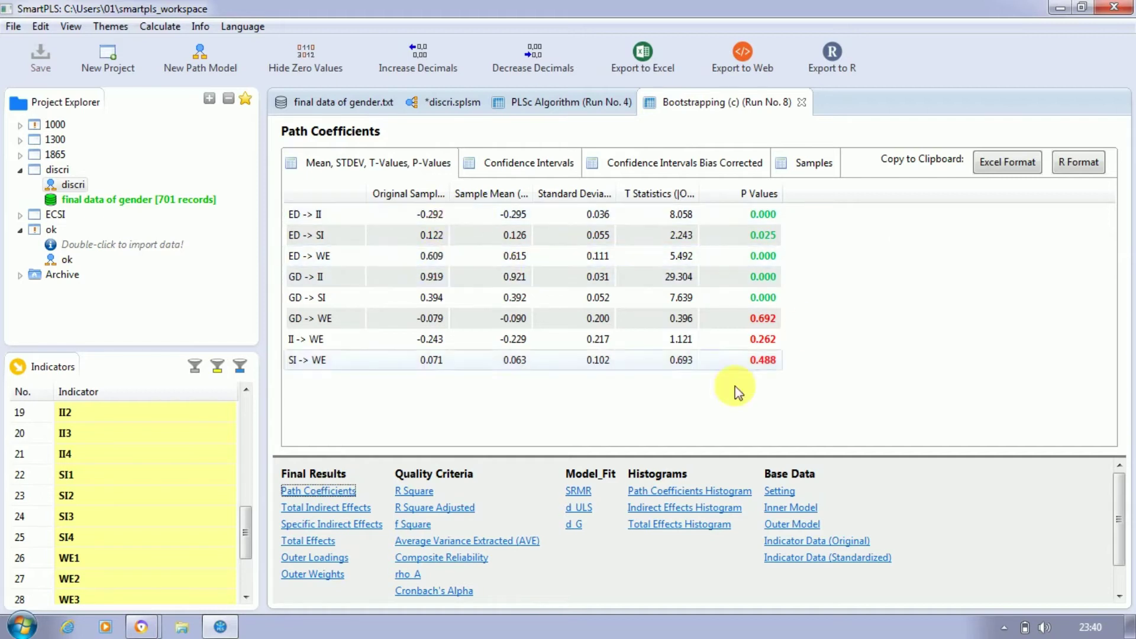
pyautogui.click(534, 104)
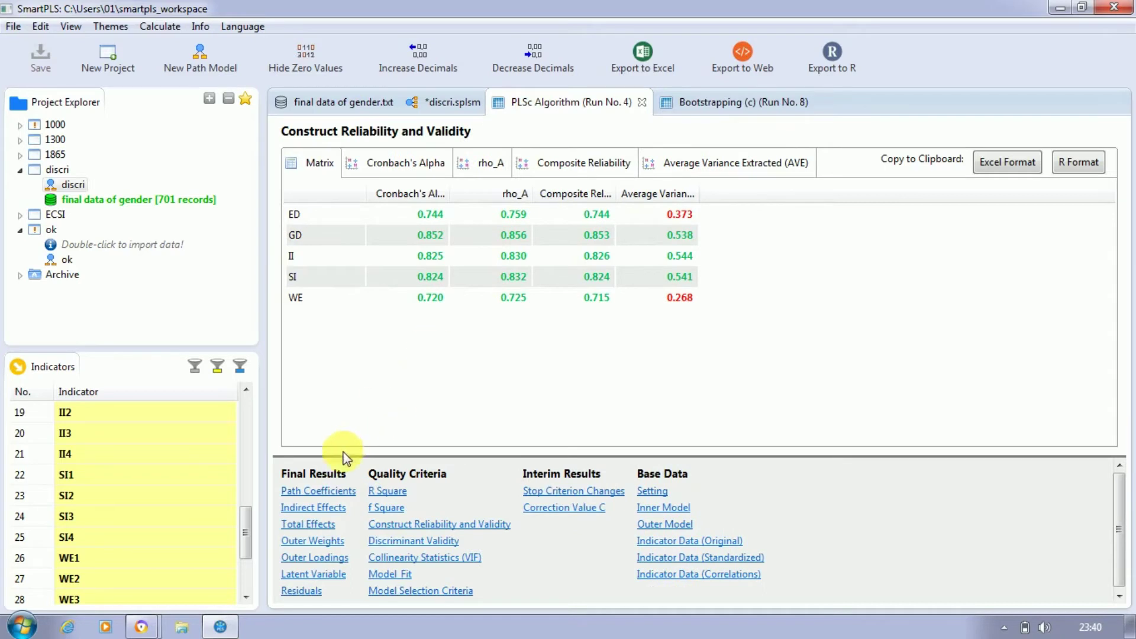
pyautogui.click(329, 494)
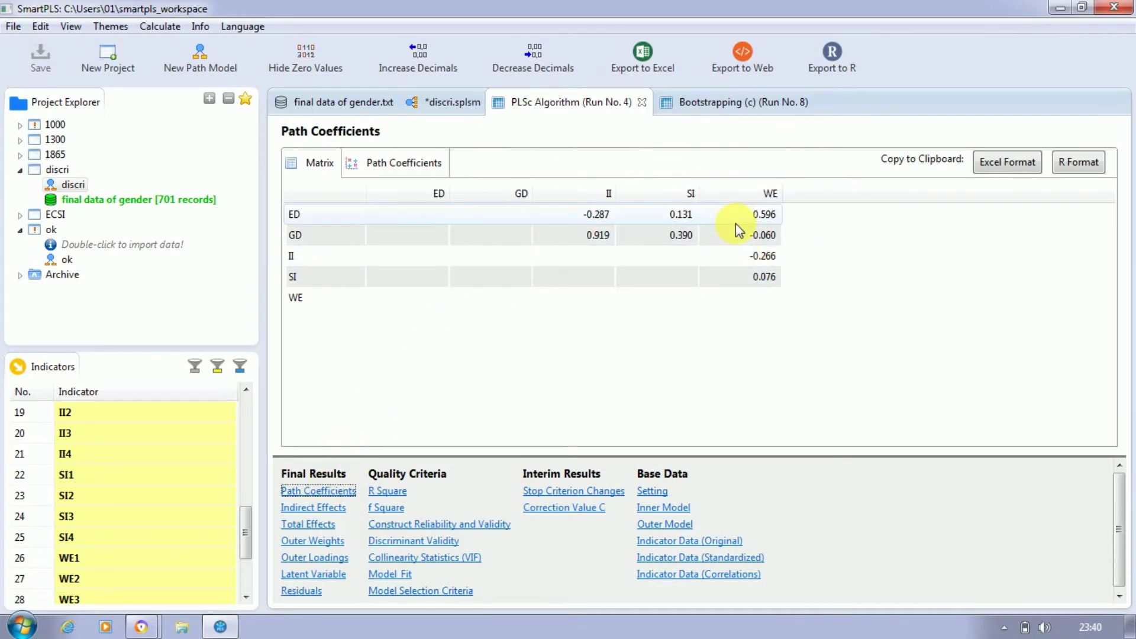
pyautogui.click(749, 104)
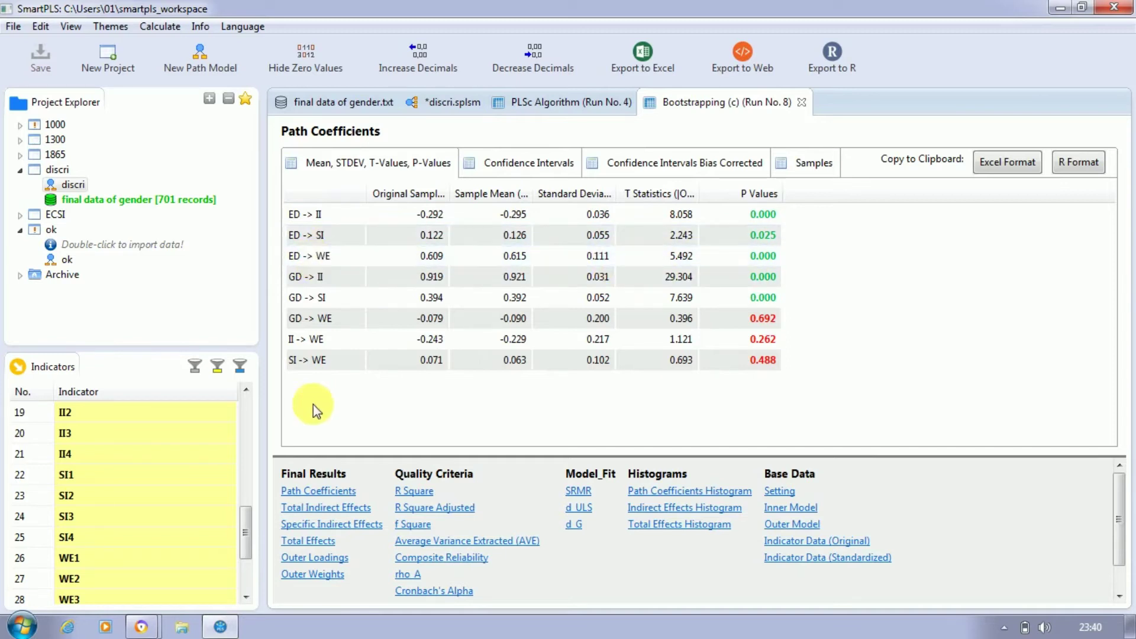
# Examine the bootstrapped specific indirect effects and compare the path coefficients table with the discri path model.
pyautogui.click(333, 524)
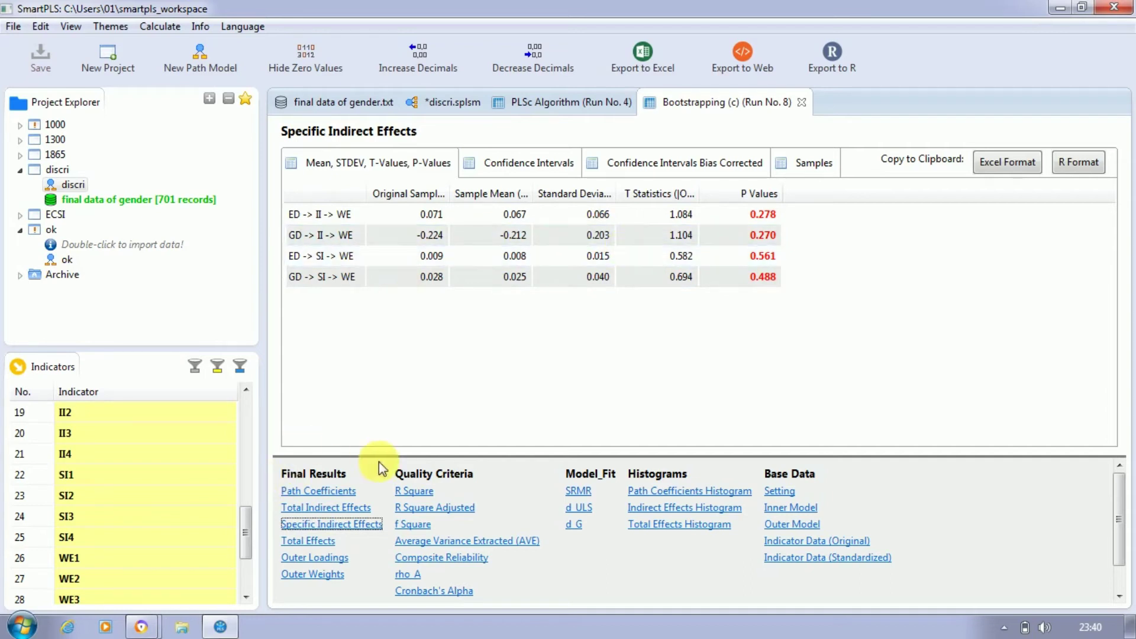
pyautogui.click(346, 493)
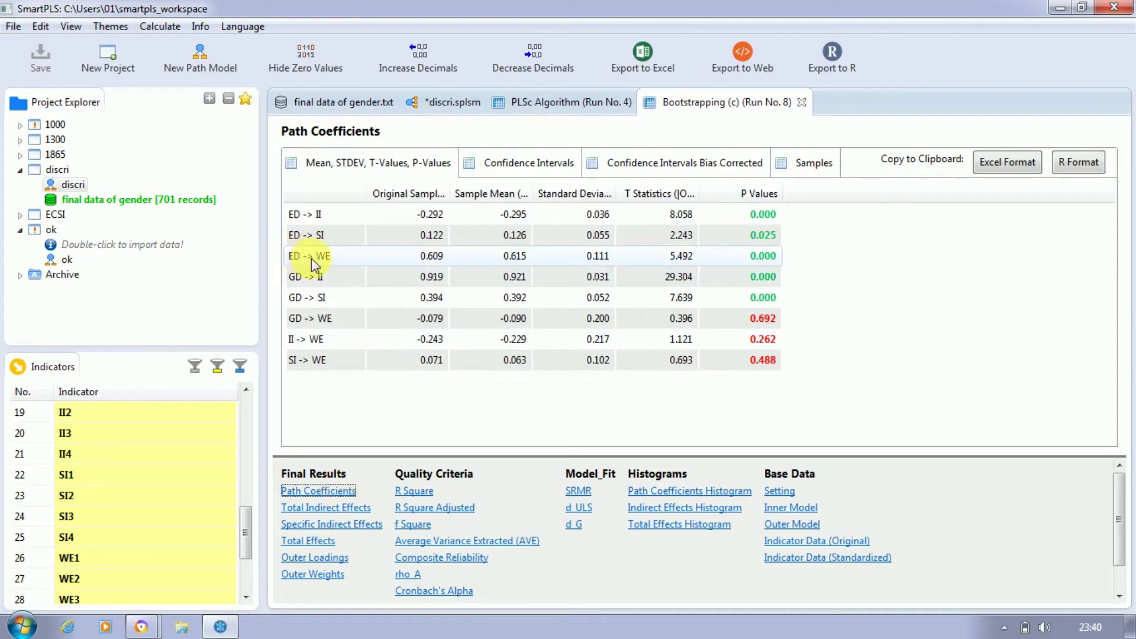
pyautogui.click(454, 103)
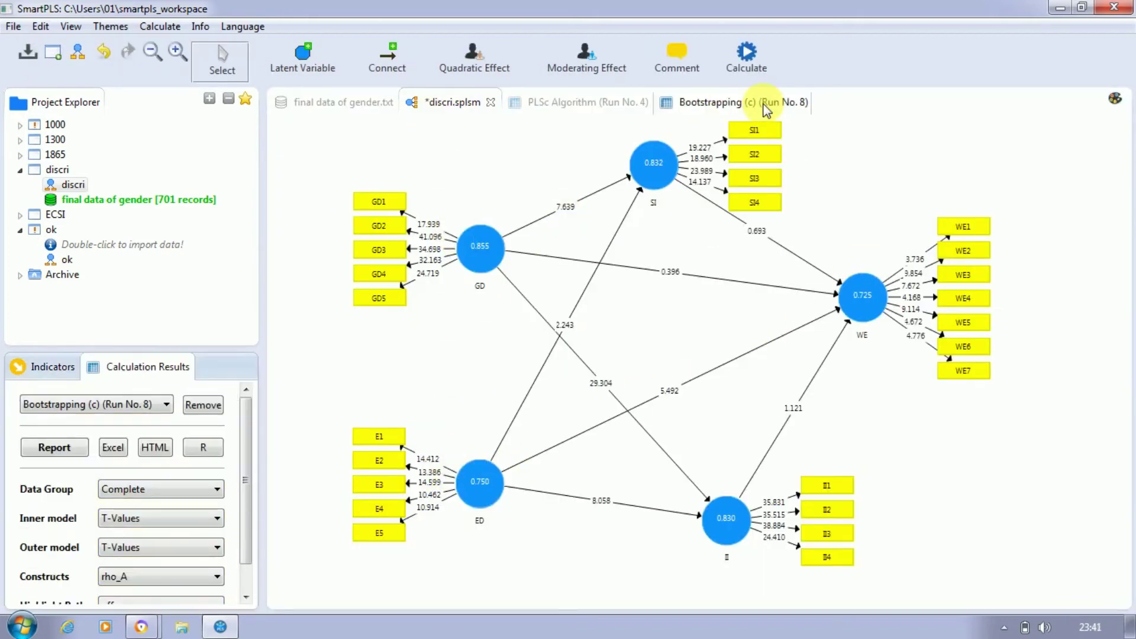
pyautogui.click(695, 102)
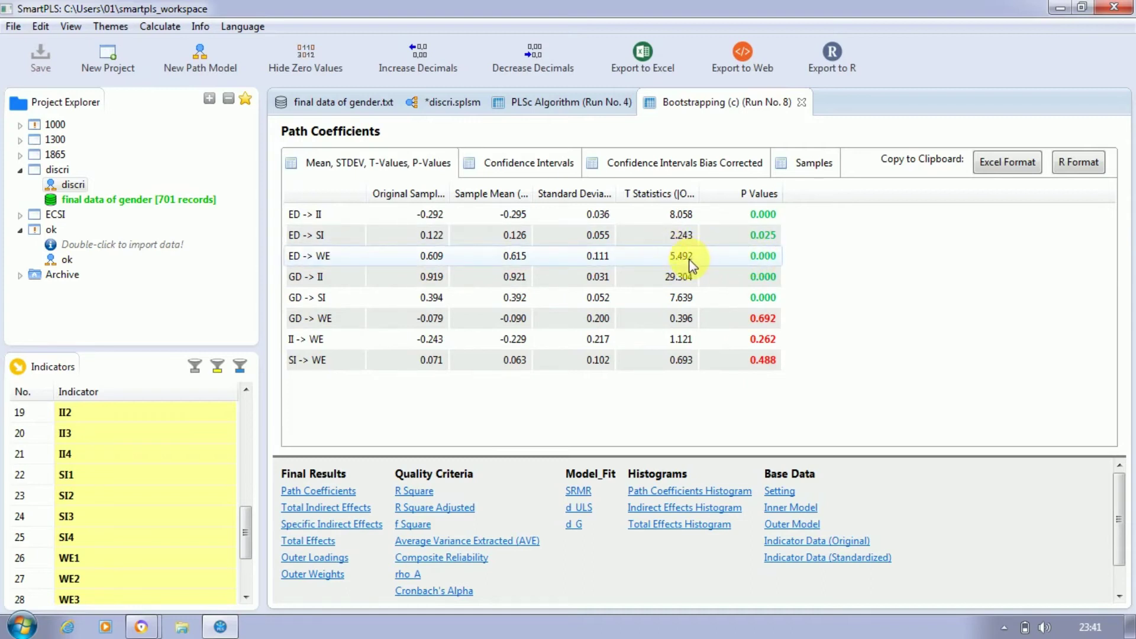
# Inspect the rho_A results of the GD, SI, II and WE constructs in the discri path model.
pyautogui.click(454, 105)
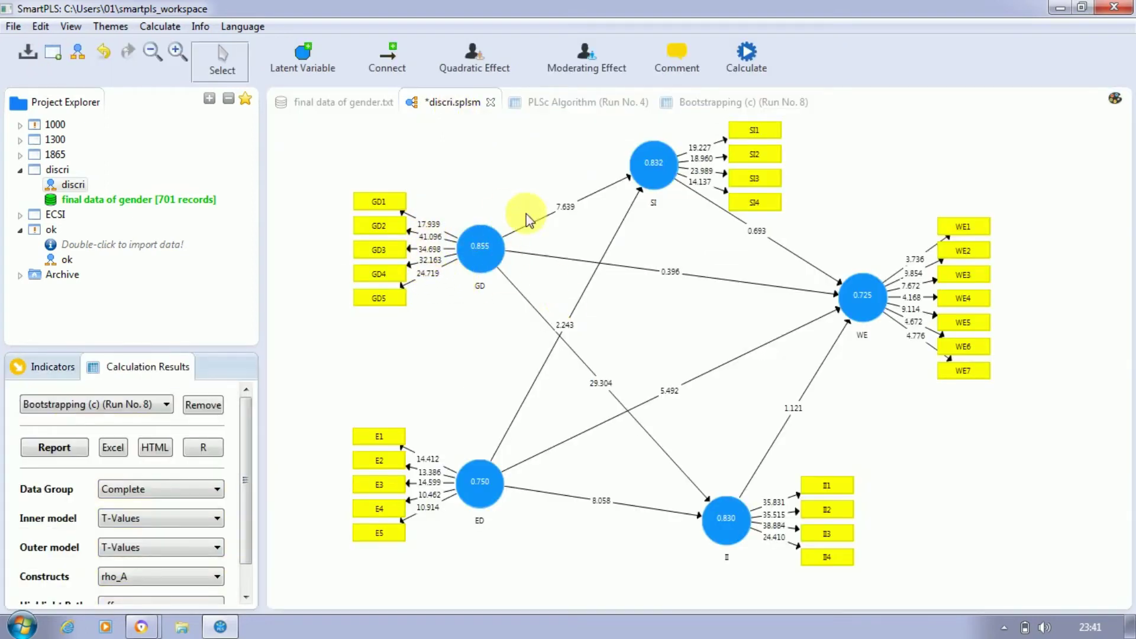
pyautogui.click(246, 602)
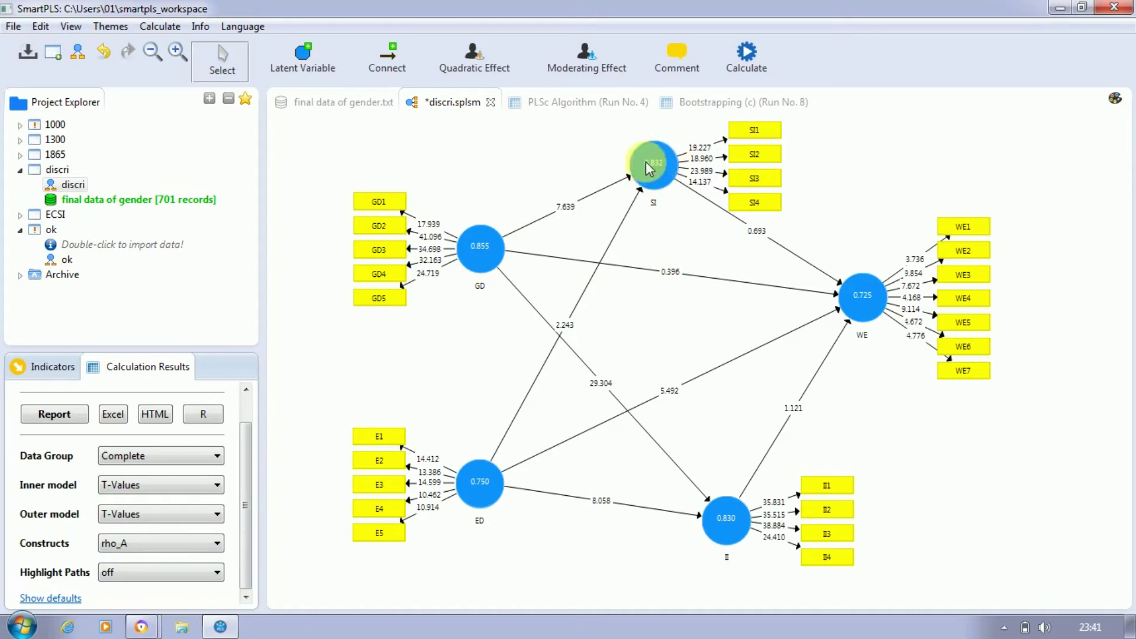
pyautogui.moveTo(497, 266)
pyautogui.moveTo(665, 172)
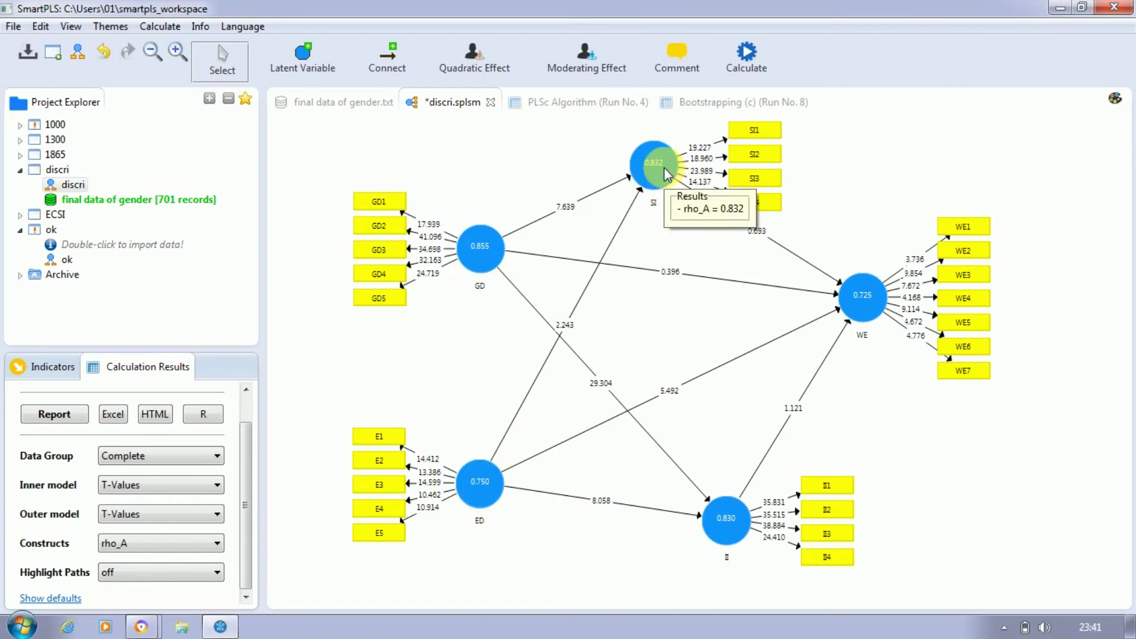
pyautogui.moveTo(730, 517)
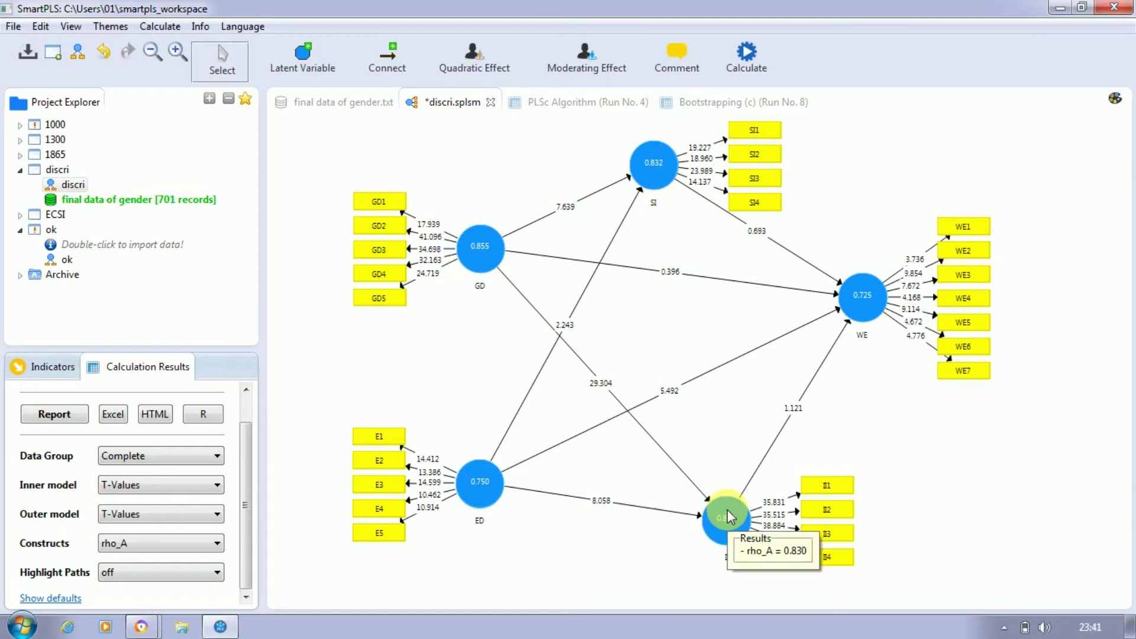
pyautogui.moveTo(856, 299)
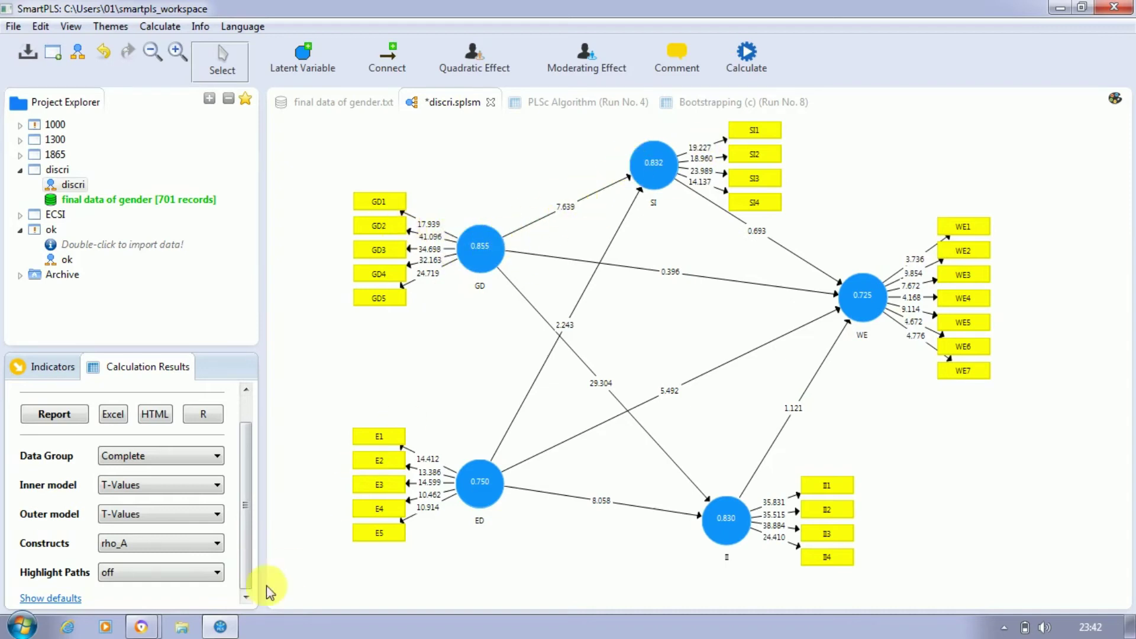
# Highlight the paths of the discri model using absolute values.
pyautogui.click(217, 573)
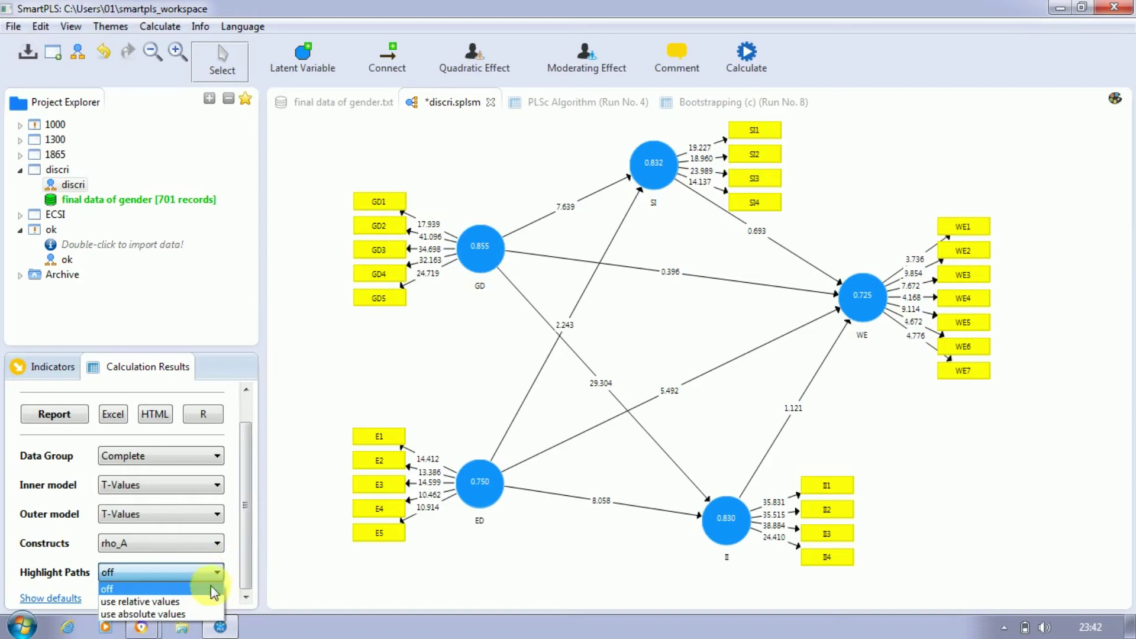
pyautogui.click(201, 614)
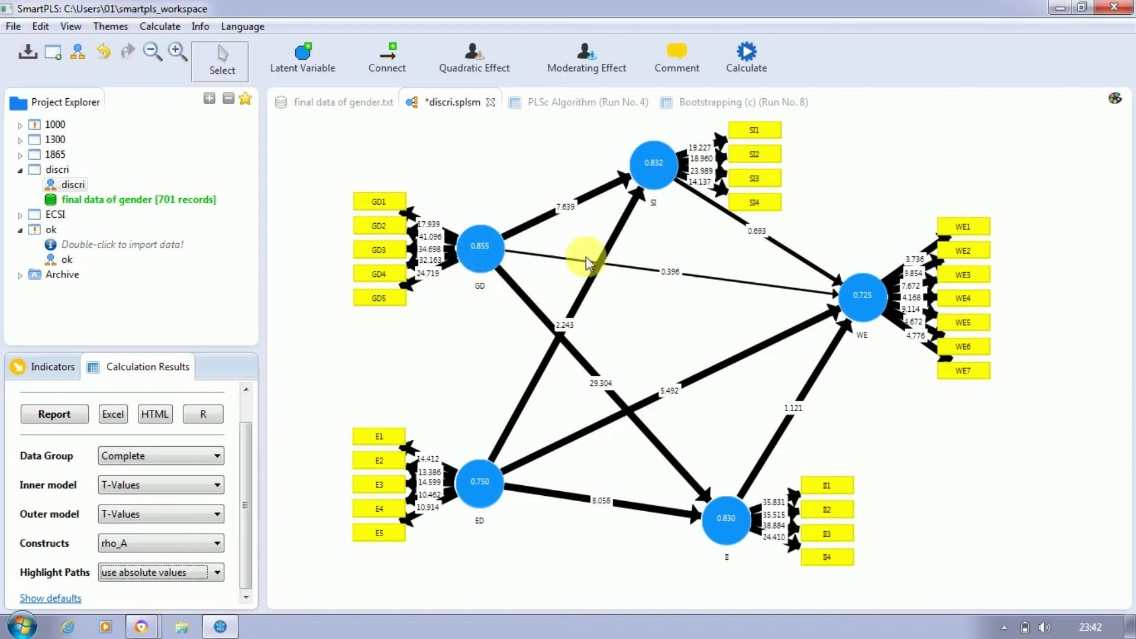
# Review the specific indirect effects of the bootstrapping run, followed by its path coefficients with T statistics and P values.
pyautogui.click(702, 107)
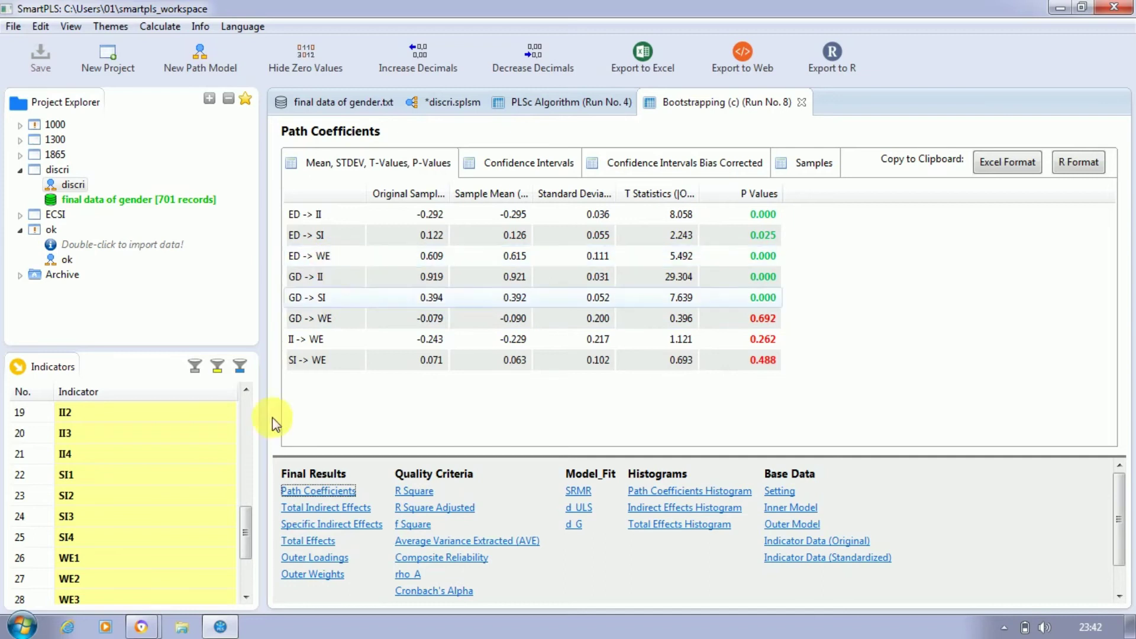
pyautogui.click(327, 525)
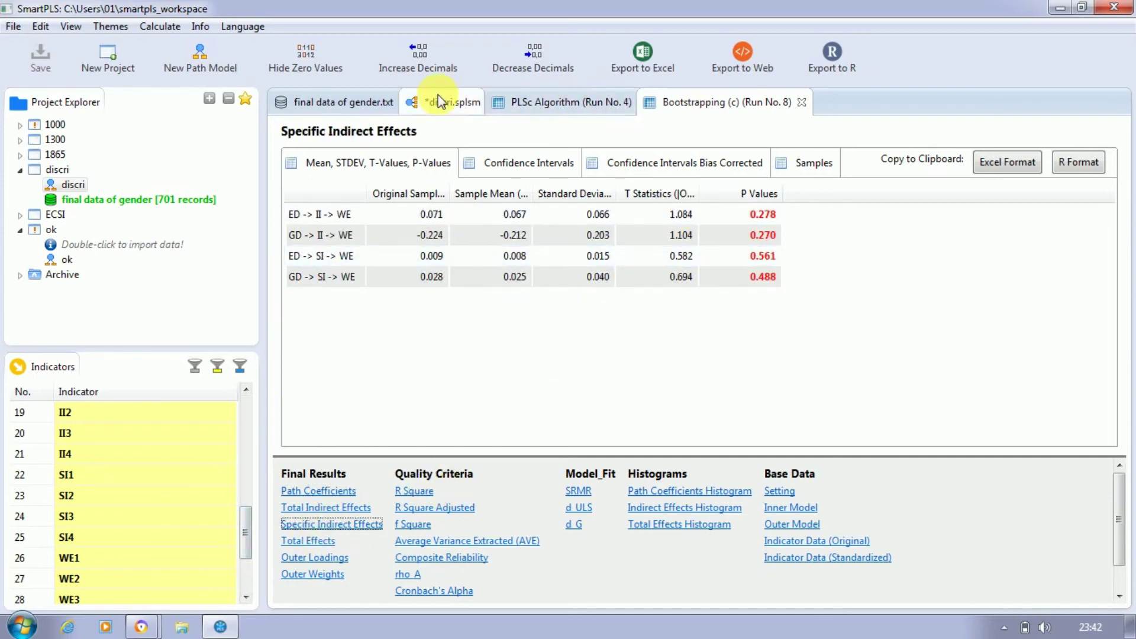
pyautogui.click(342, 492)
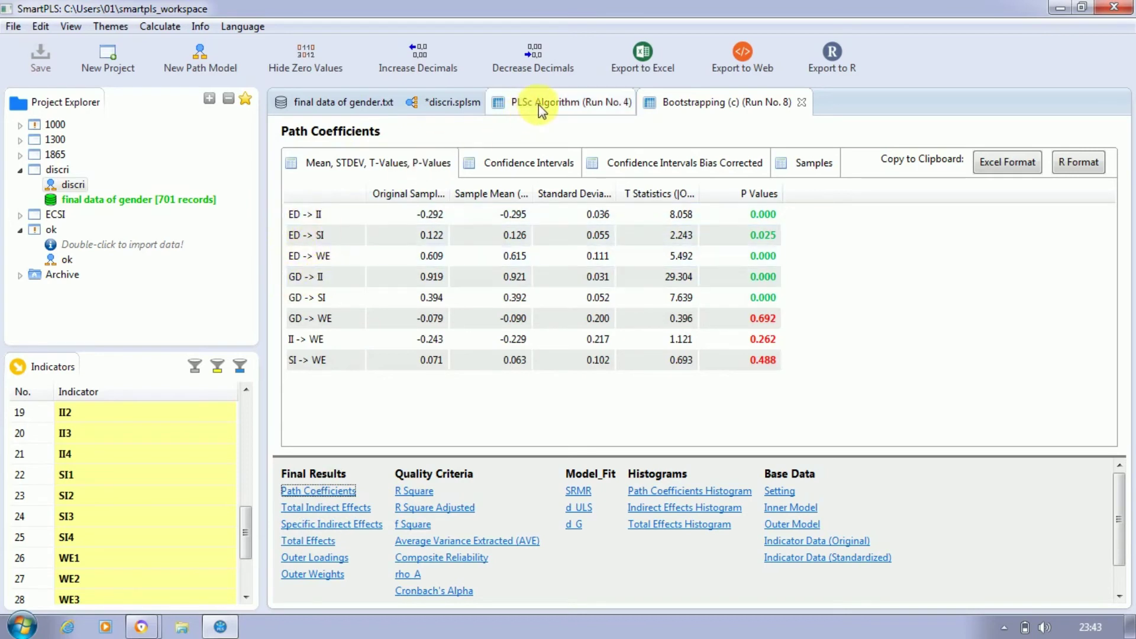
# Inspect the T-values on the discri path model and check its inner model, outer model, construct and path highlighting settings.
pyautogui.click(454, 104)
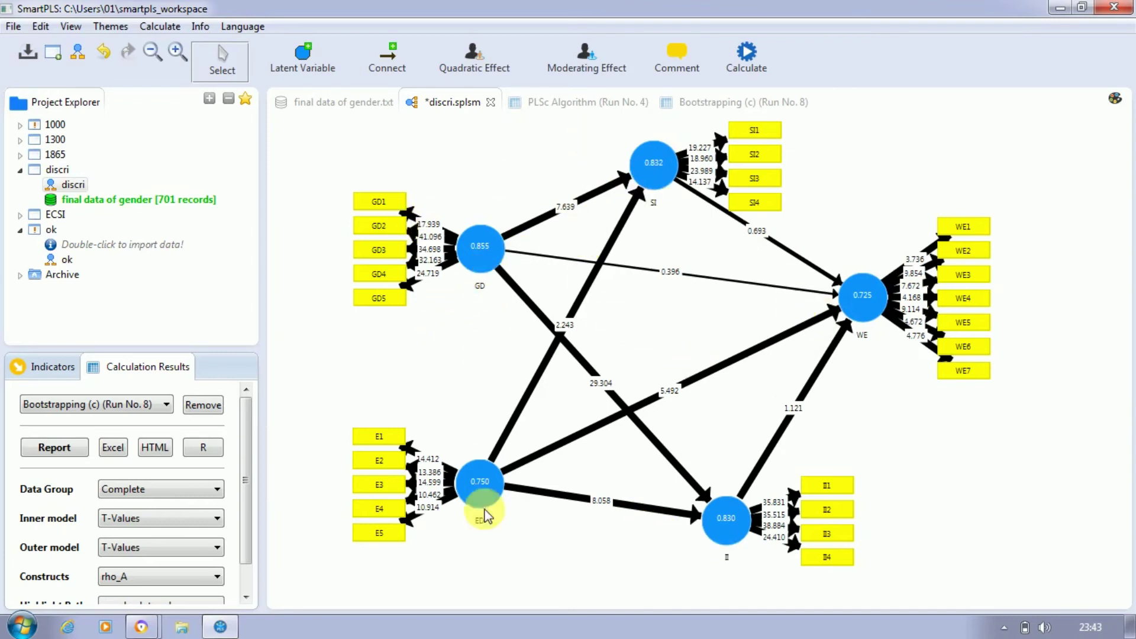
pyautogui.moveTo(481, 486)
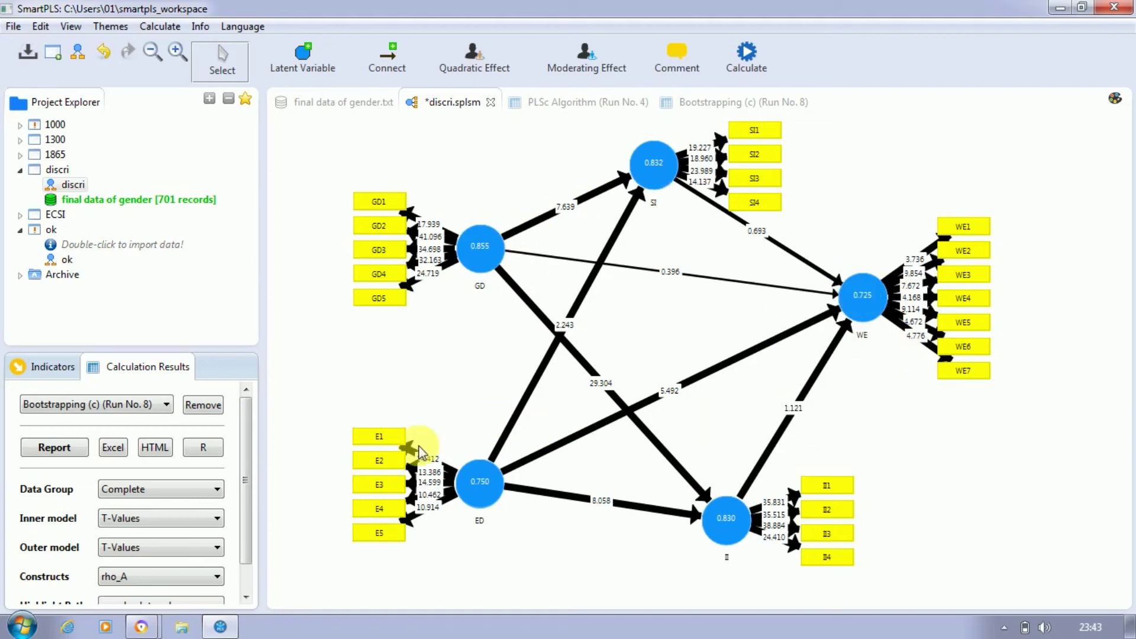
pyautogui.click(245, 596)
pyautogui.click(245, 596)
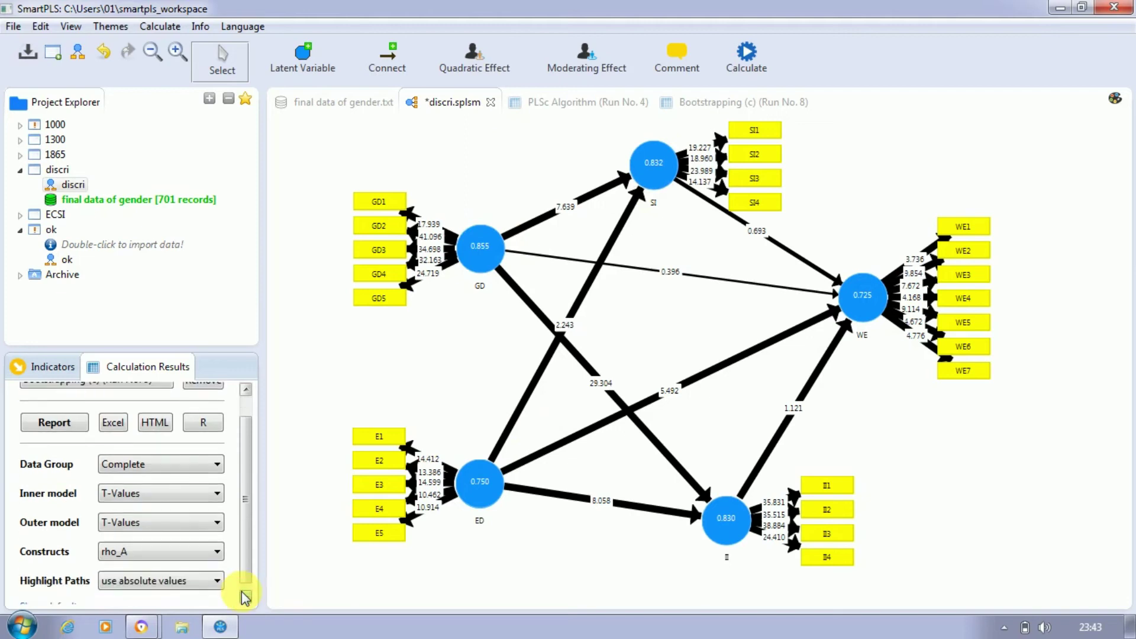
# Examine the bootstrapped R Square results and relate them to the II, SI and WE constructs in the discri path model.
pyautogui.click(725, 100)
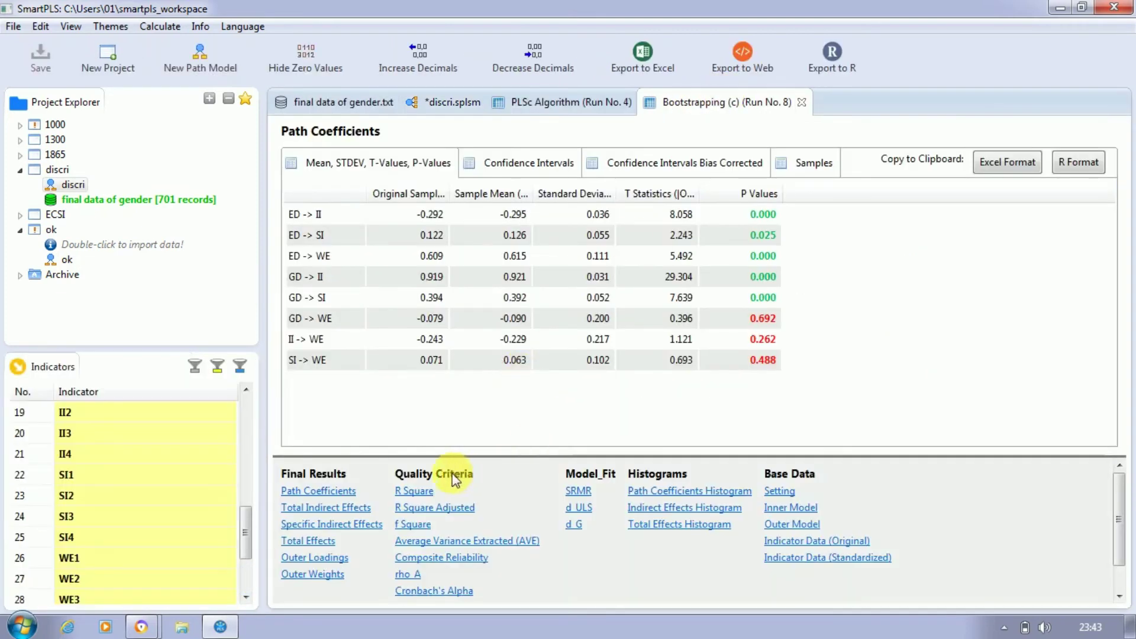
pyautogui.click(415, 497)
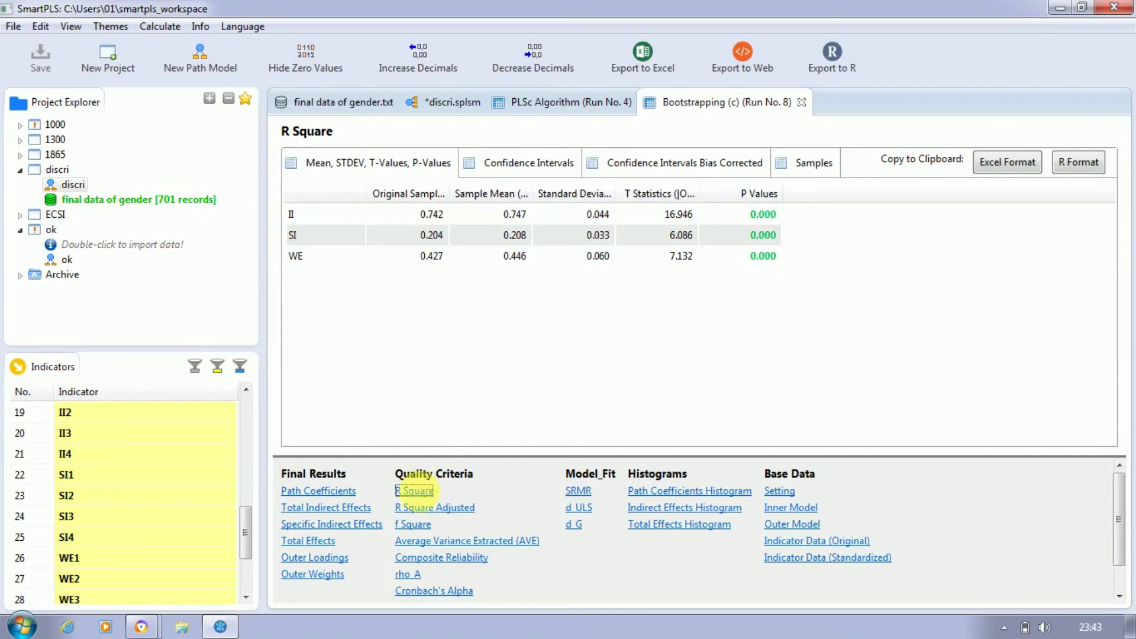
pyautogui.click(432, 106)
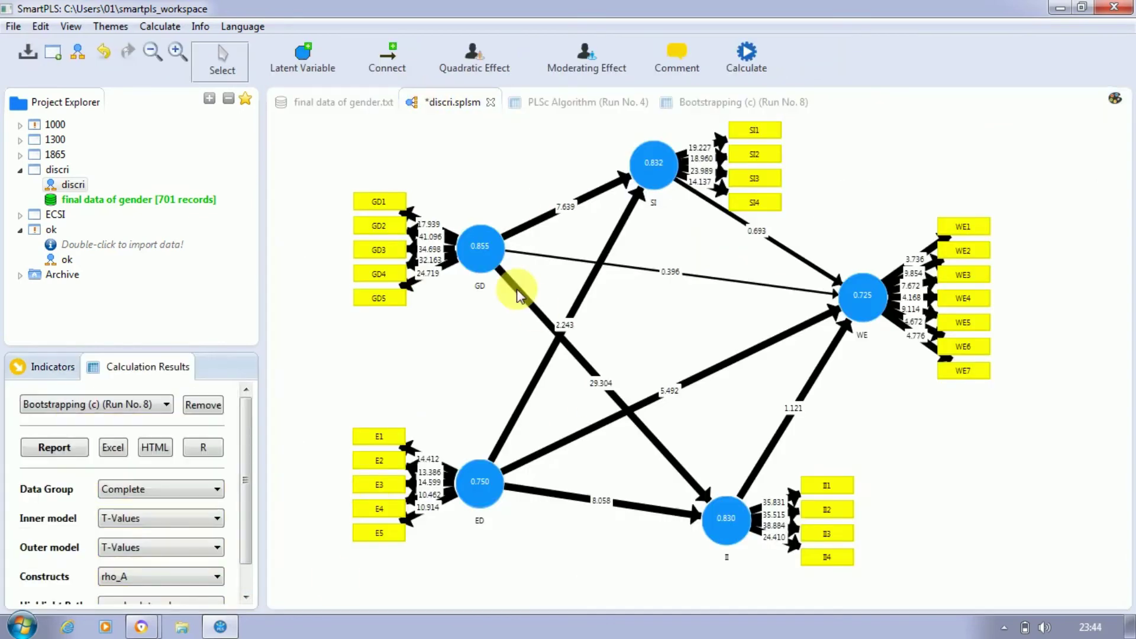
# Examine the R Square Adjusted and f Square results of the bootstrapping run, including their T statistics and P values.
pyautogui.click(700, 106)
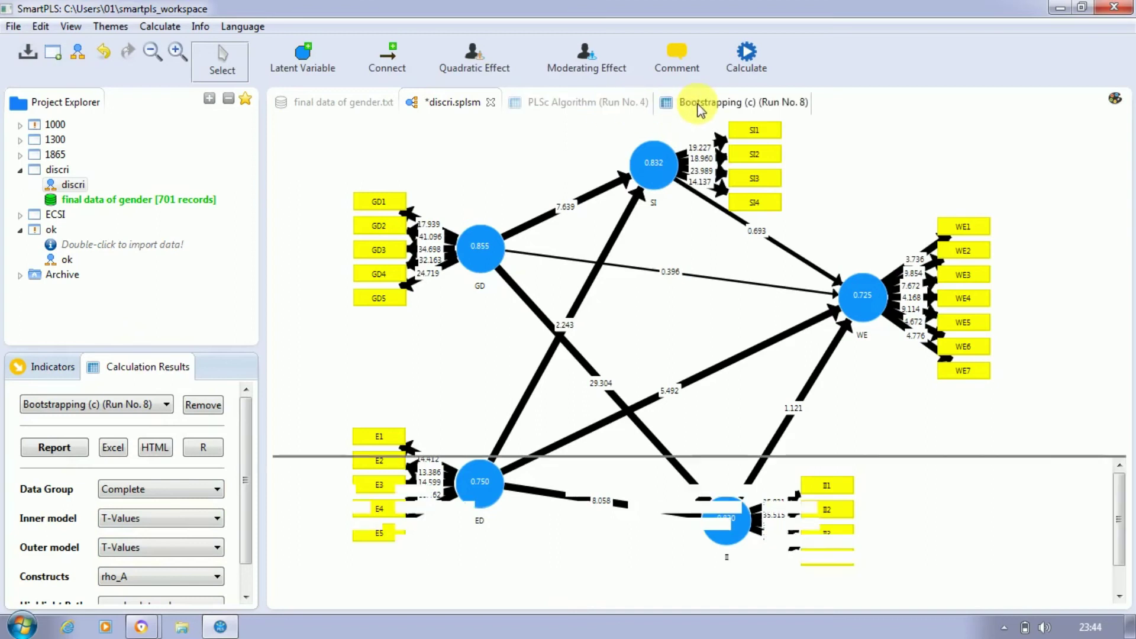
pyautogui.click(430, 506)
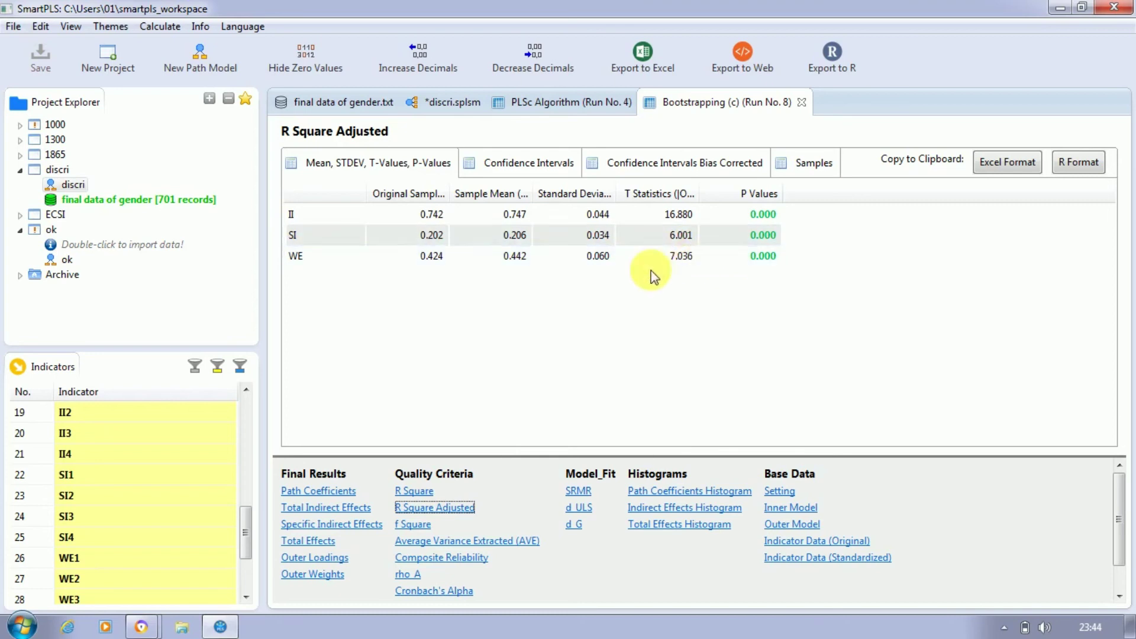
pyautogui.click(694, 239)
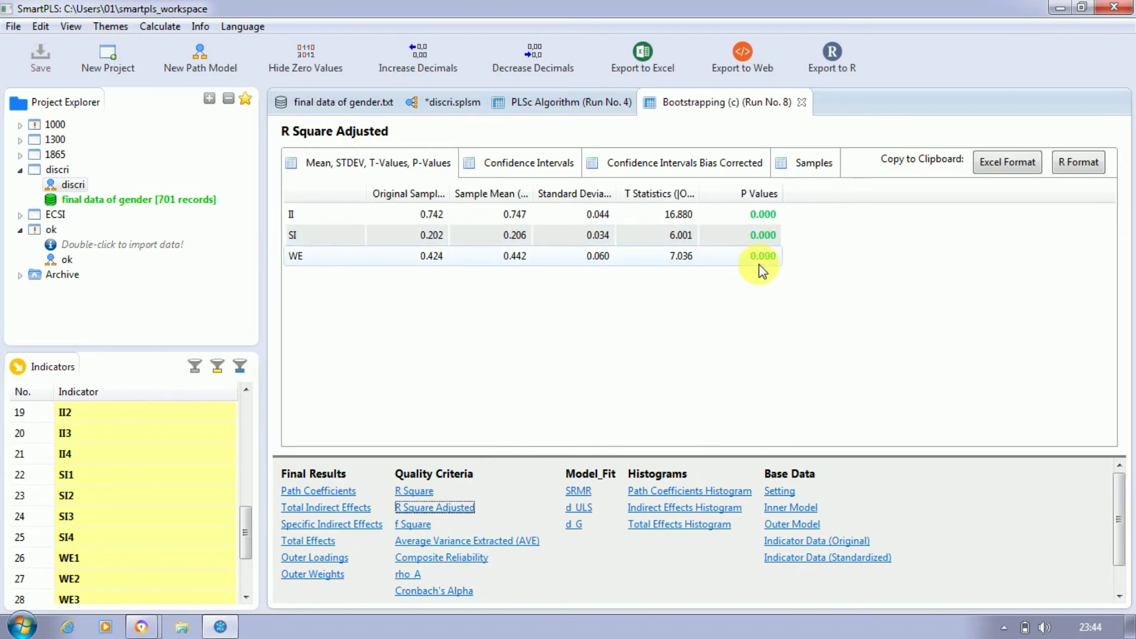
pyautogui.click(418, 526)
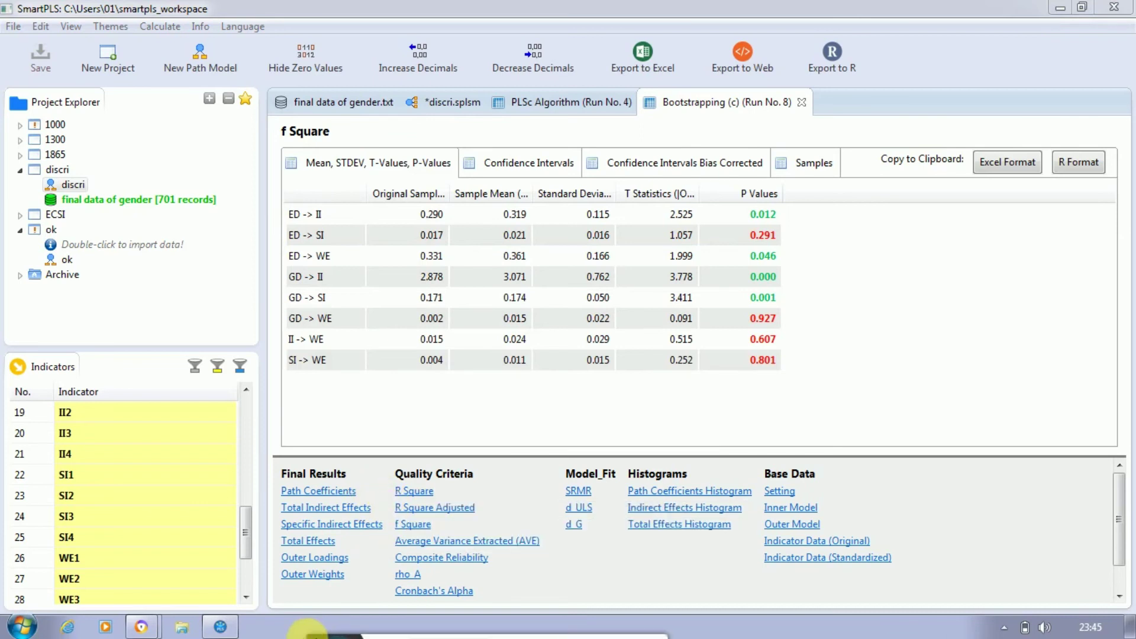
pyautogui.click(422, 529)
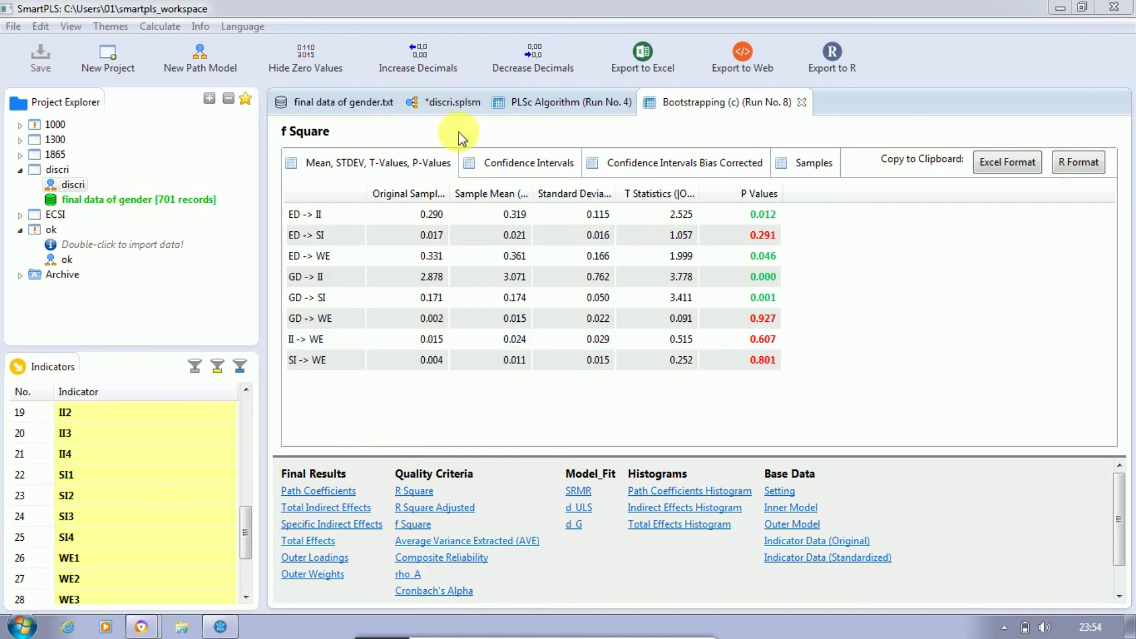
# Compare the confidence intervals and bias-corrected confidence intervals of the bootstrapped path coefficients, ending on their mean, STDEV, T-values and P-values.
pyautogui.click(320, 490)
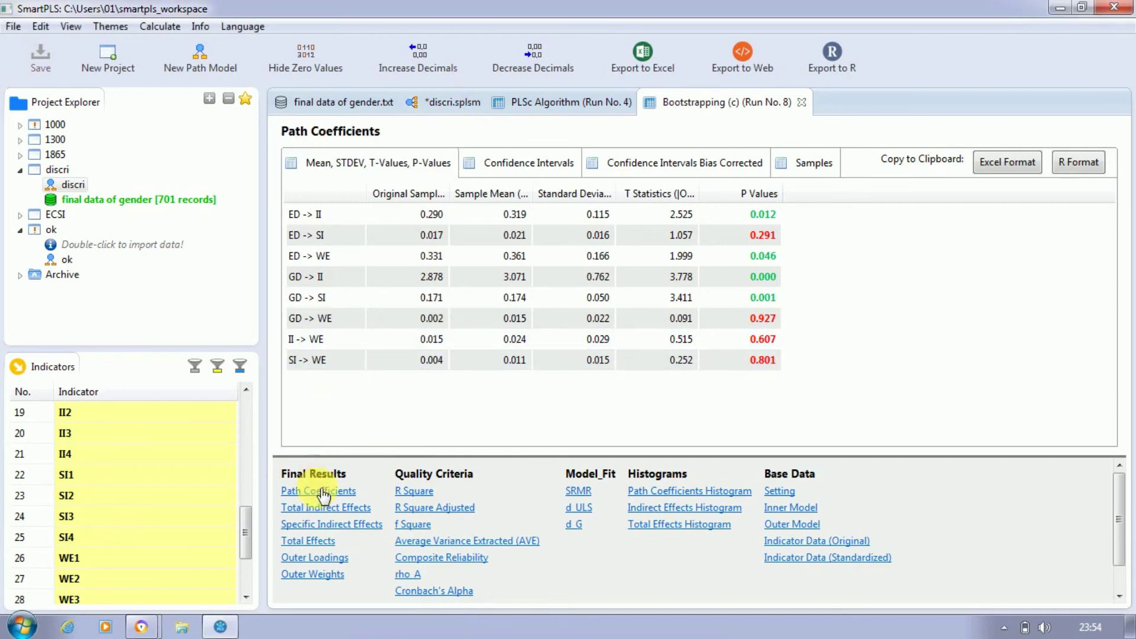
pyautogui.click(510, 158)
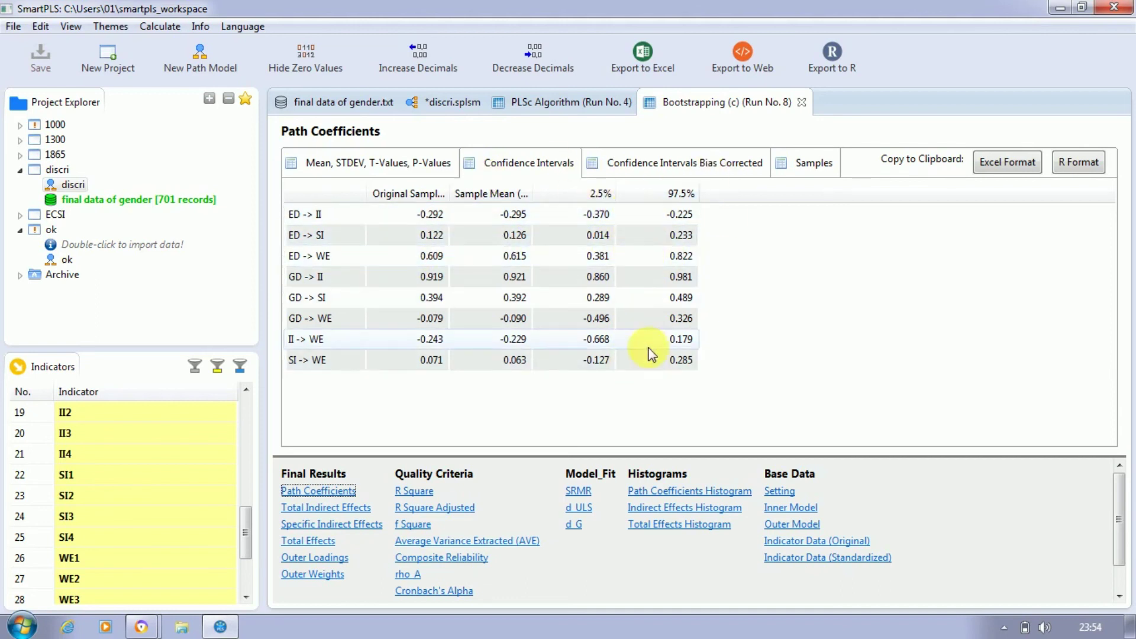
pyautogui.click(724, 168)
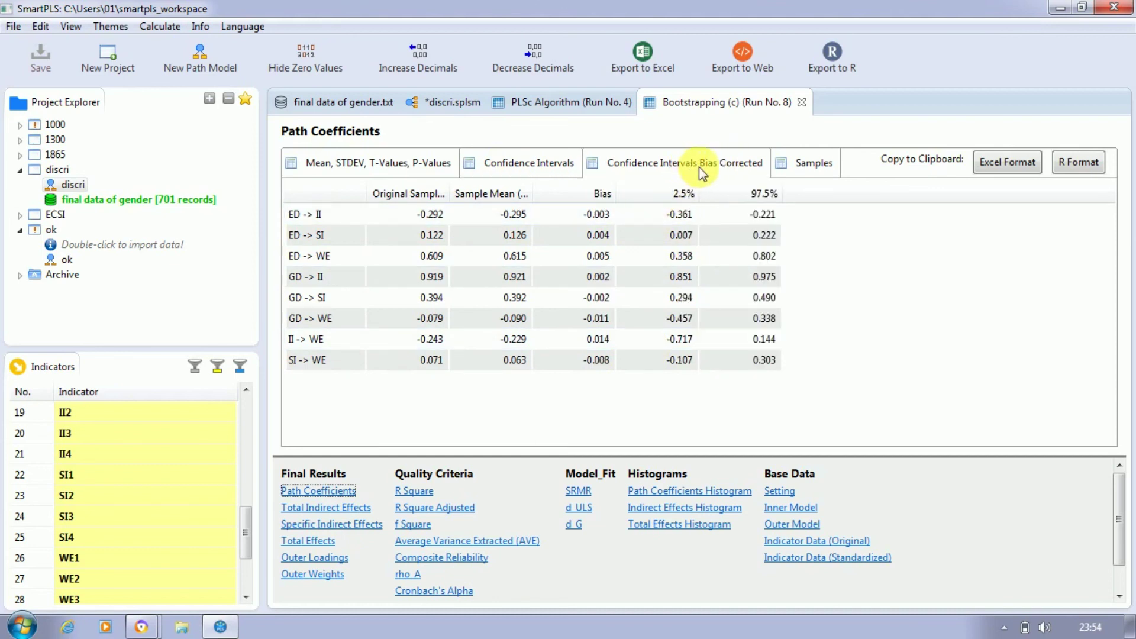
pyautogui.click(366, 170)
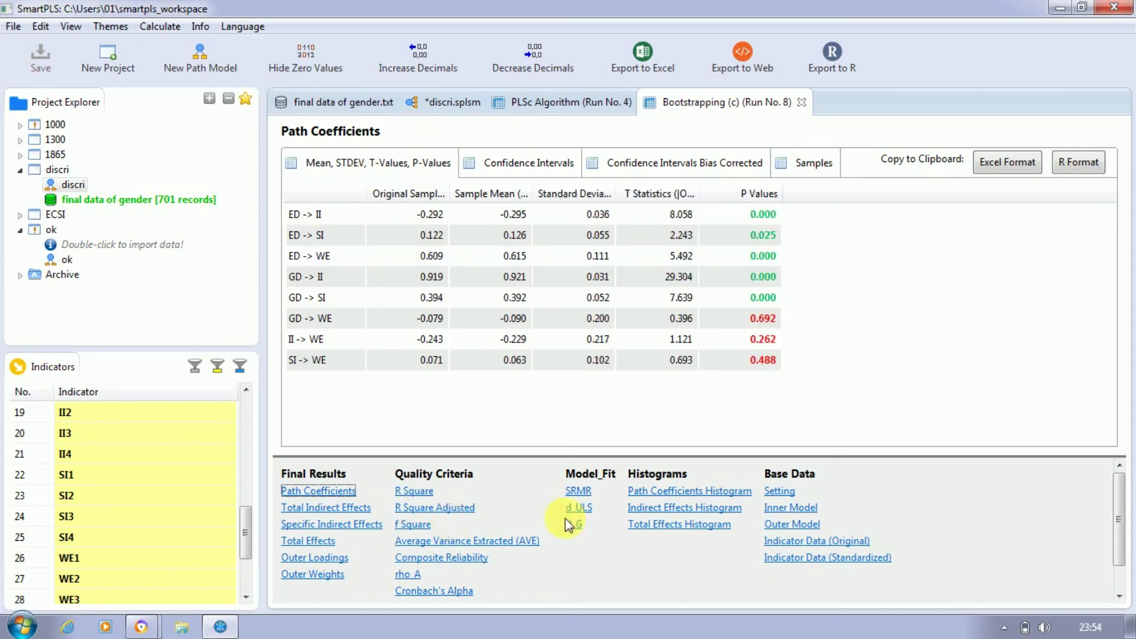